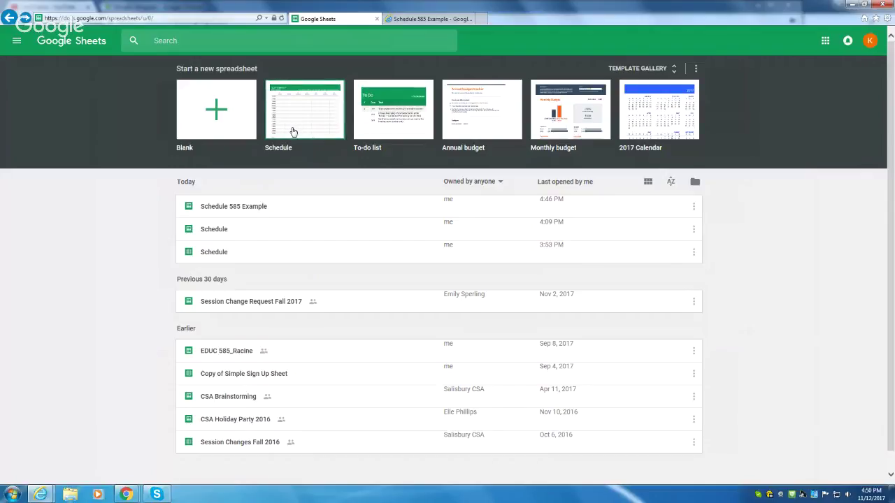
Open the Schedule spreadsheet that was last opened at 4:09 PM.
left_click(224, 233)
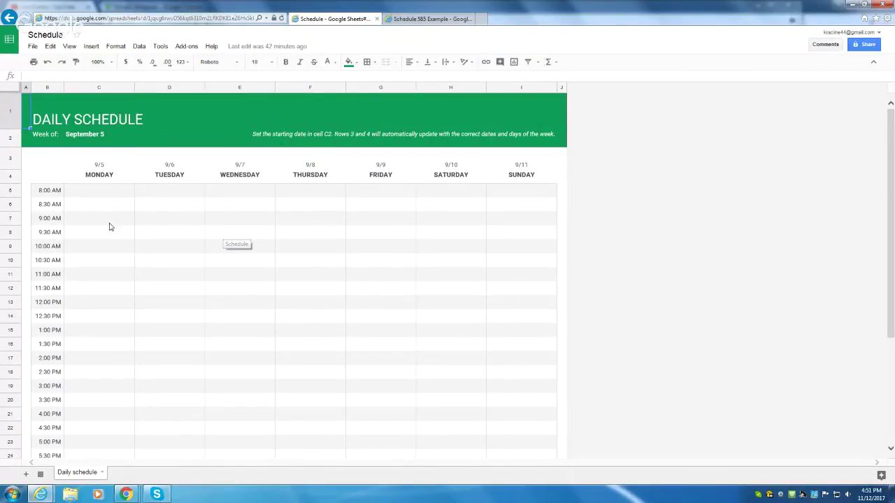
scroll(271, 119, "down", 1)
scroll(271, 123, "up", 1)
left_click(33, 46)
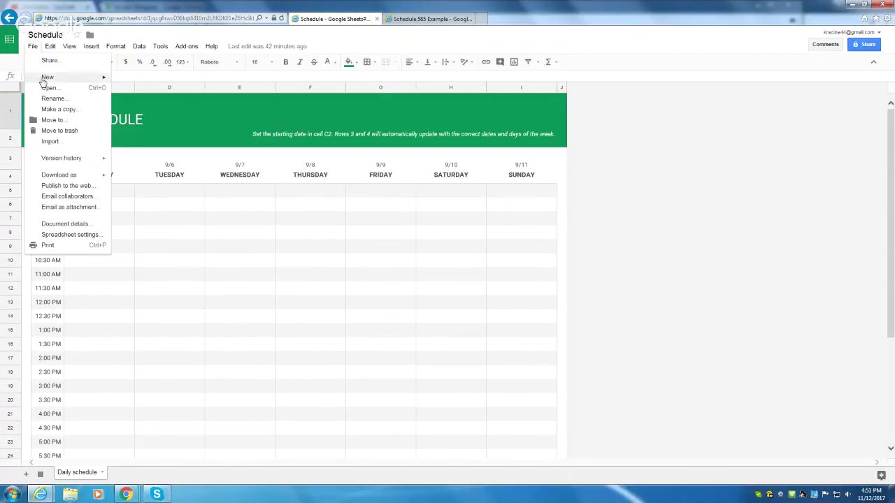
left_click(59, 110)
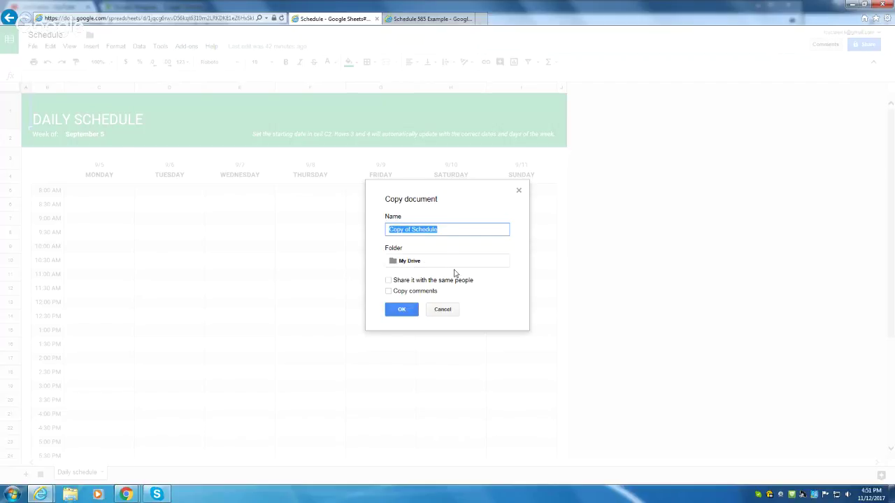
left_click(519, 192)
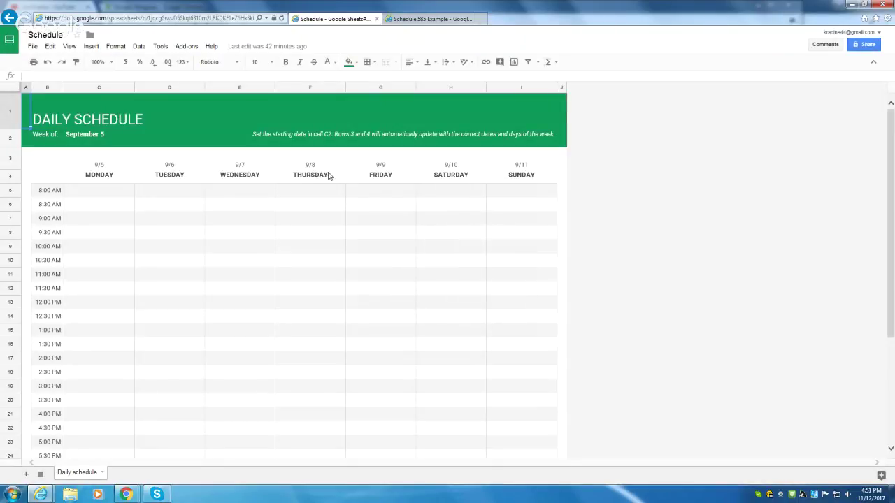
In the Schedule 585 Example spreadsheet, set the week's starting date in cell C2 to November 13, 2017.
left_click(429, 20)
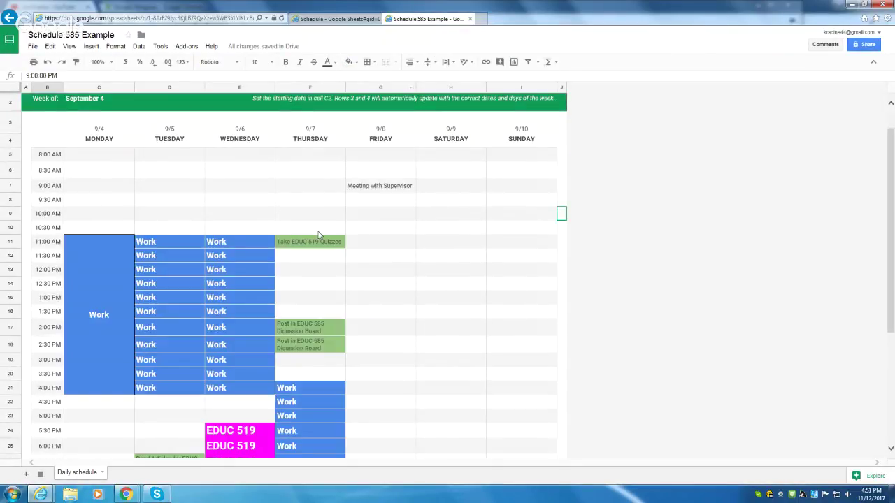
scroll(294, 244, "down", 3)
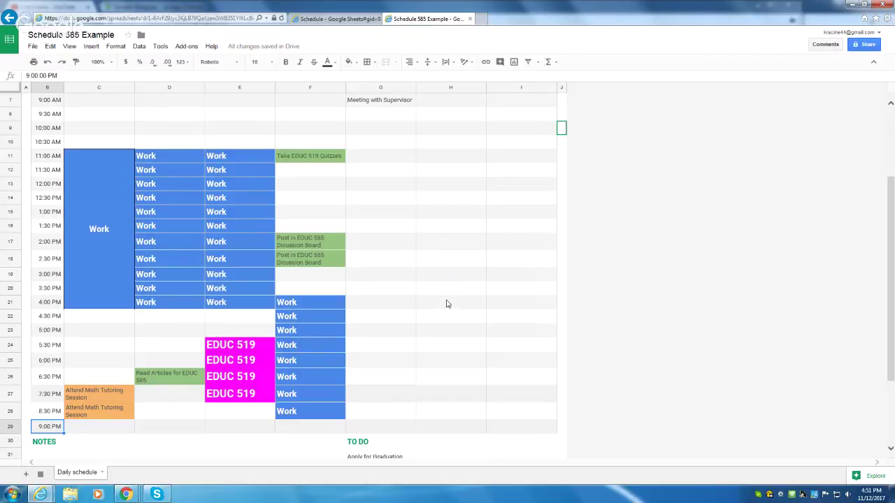
scroll(445, 304, "up", 1)
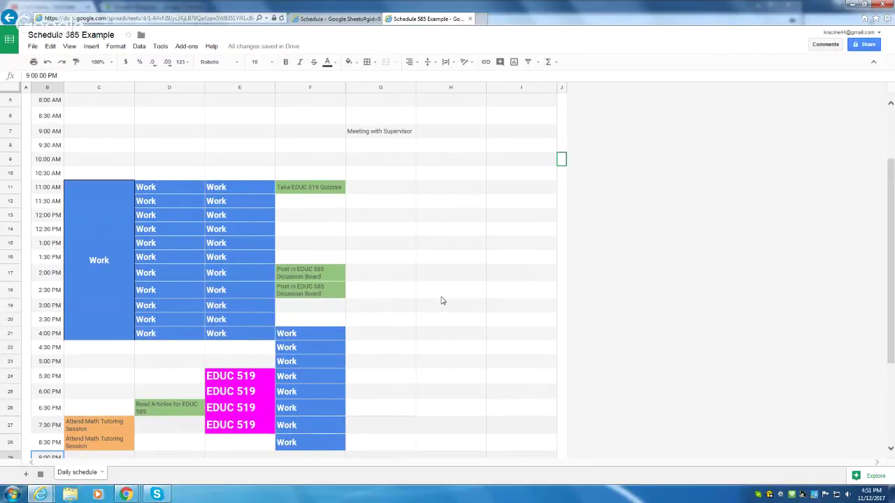
scroll(441, 300, "up", 3)
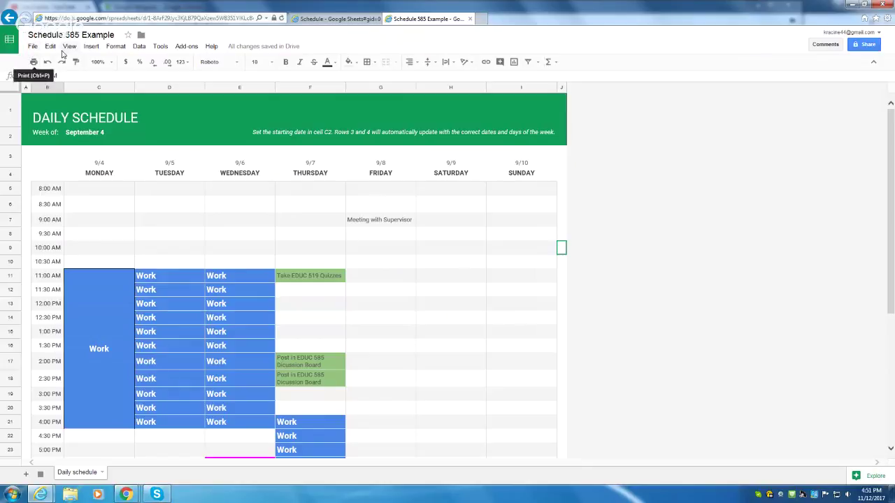
left_click(88, 134)
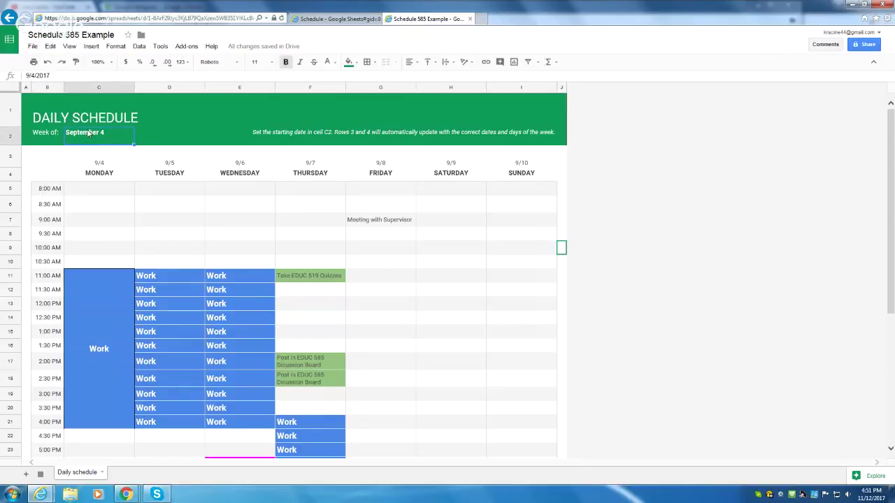
double_click(89, 135)
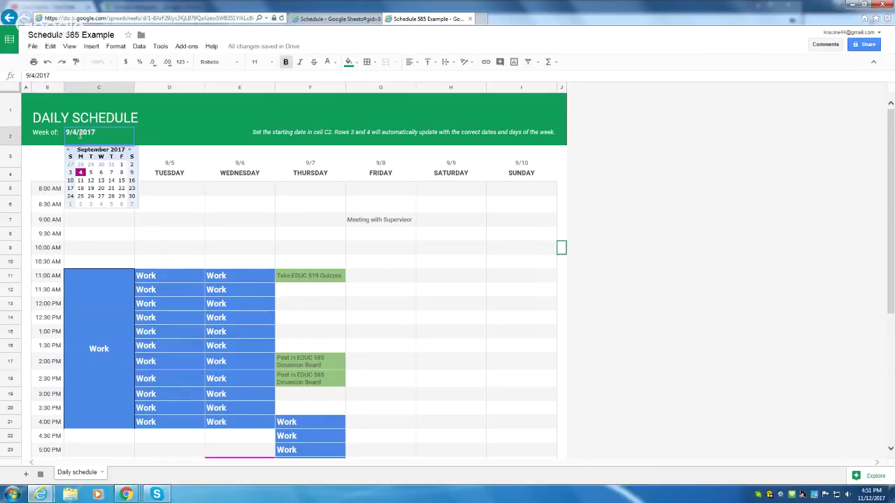
left_click(131, 149)
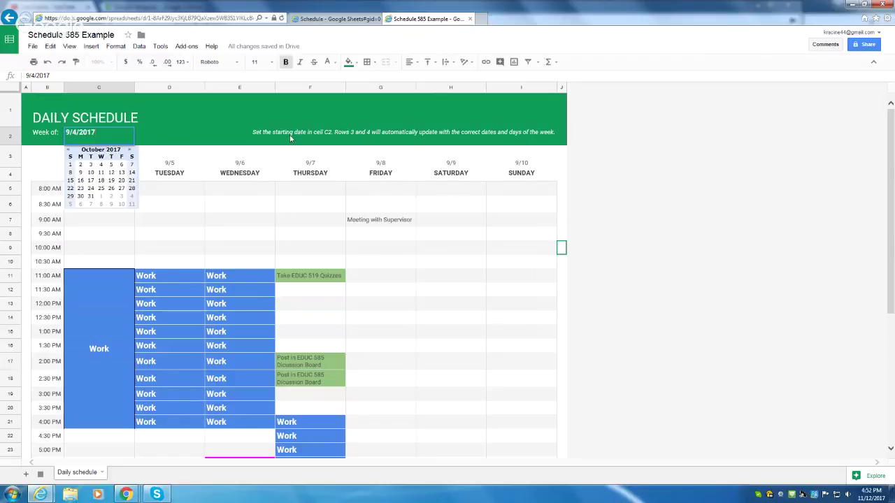
double_click(130, 150)
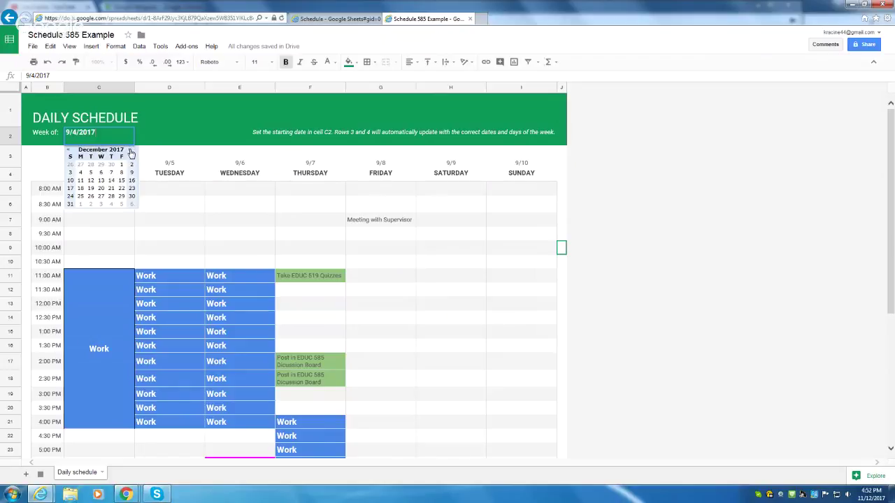
left_click(68, 149)
left_click(80, 180)
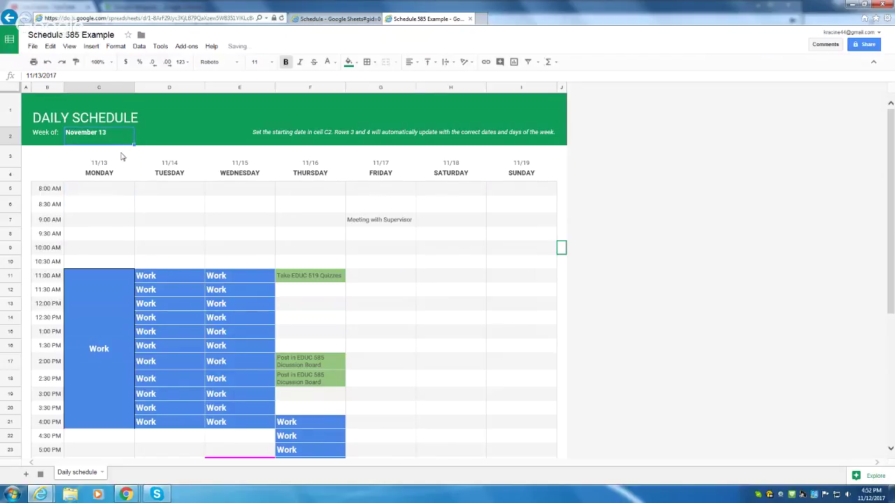
left_click(532, 175)
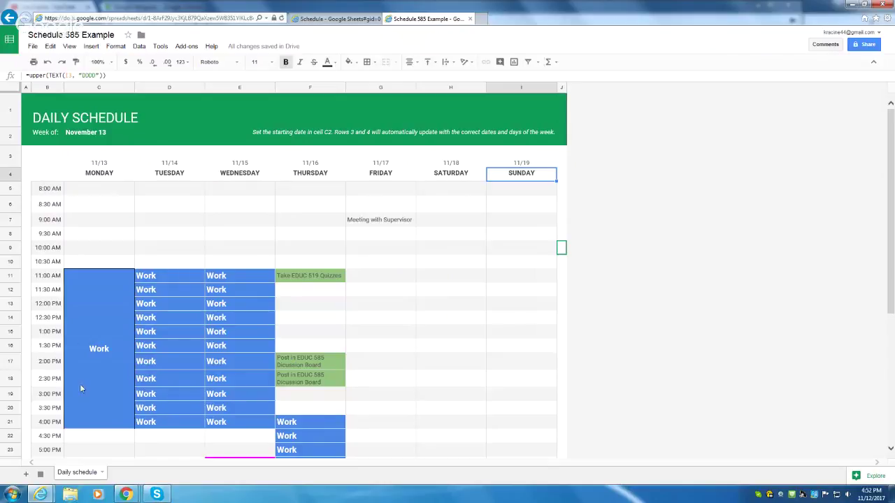
Compare the last time slots of the blank Schedule spreadsheet with those in Schedule 585 Example.
scroll(235, 282, "down", 2)
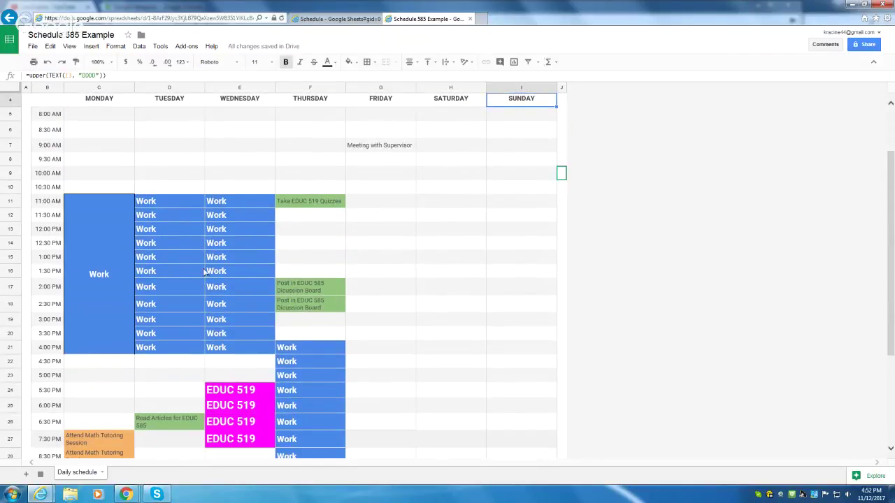
scroll(226, 217, "up", 3)
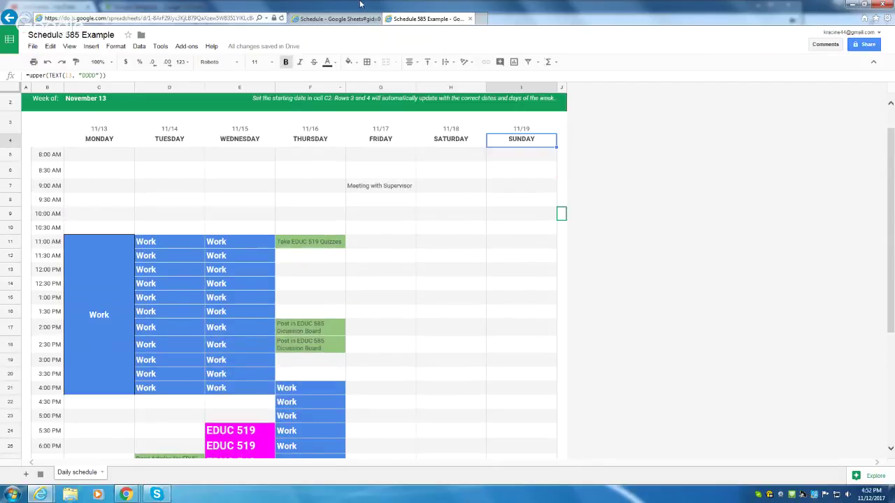
left_click(341, 19)
scroll(106, 371, "down", 3)
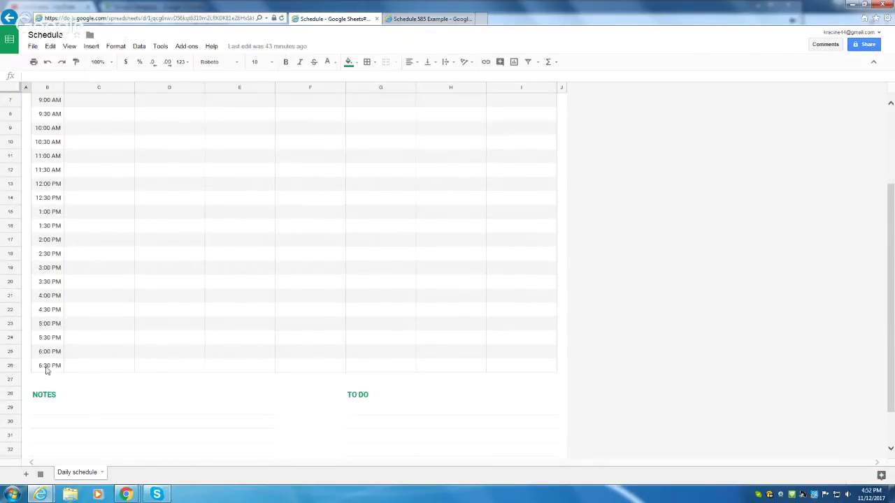
left_click(402, 19)
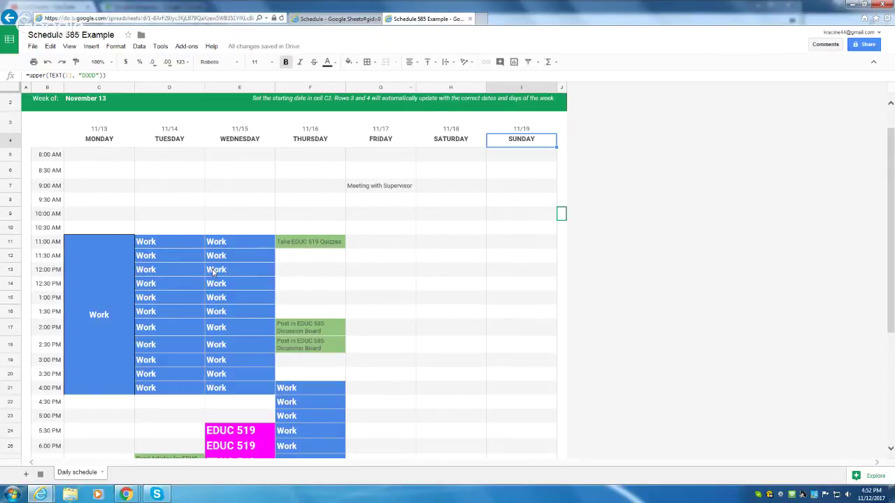
scroll(59, 381, "down", 3)
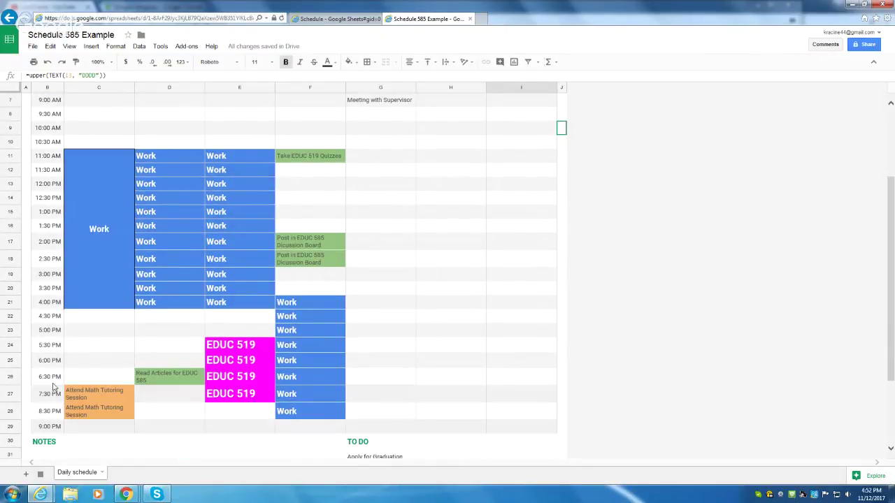
scroll(49, 430, "down", 3)
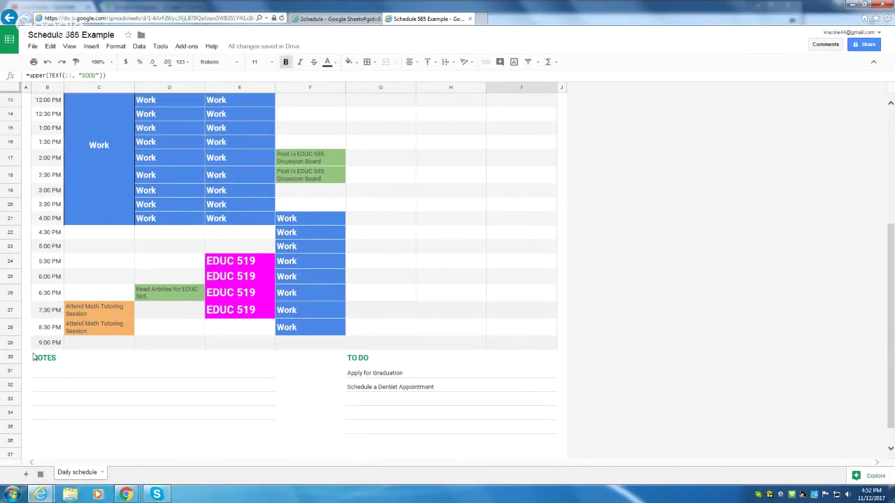
Insert two empty rows between the 9:00 PM row and the NOTES and TO DO headings.
left_click(12, 358)
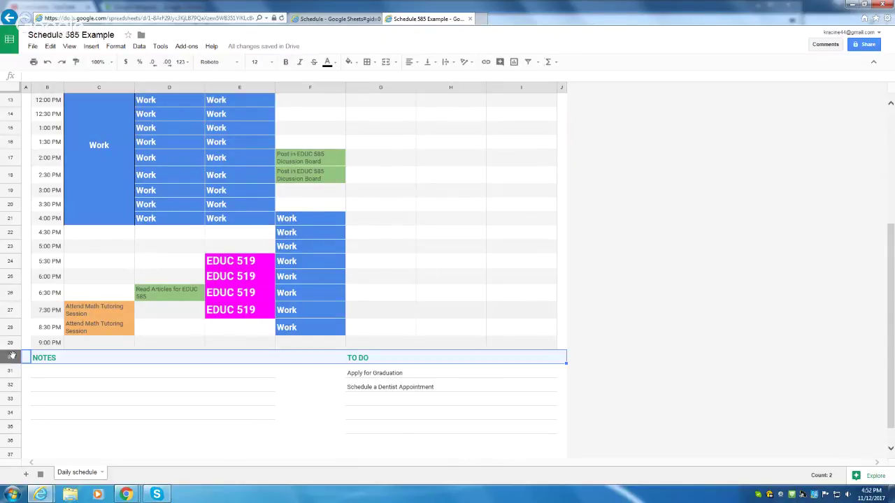
right_click(11, 358)
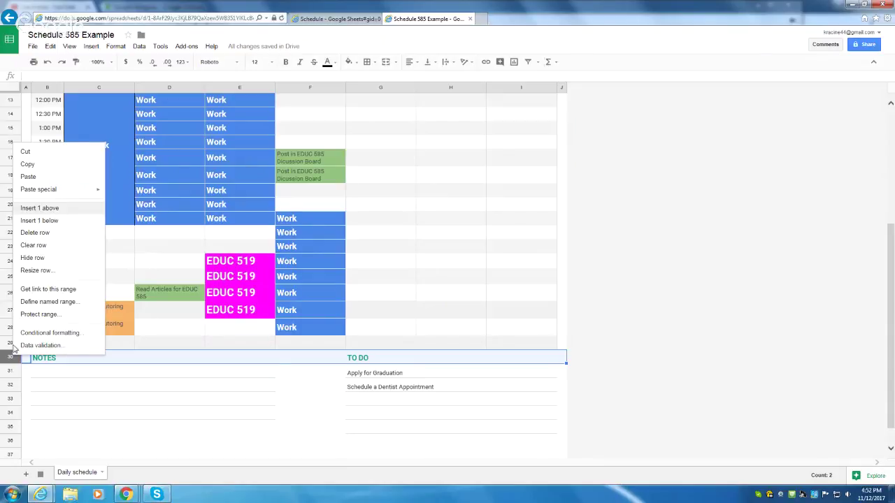
left_click(54, 208)
right_click(8, 357)
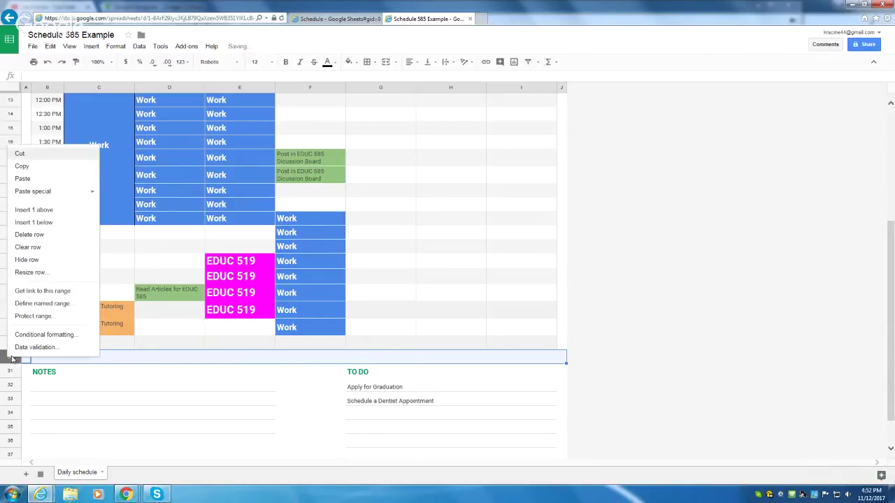
left_click(48, 224)
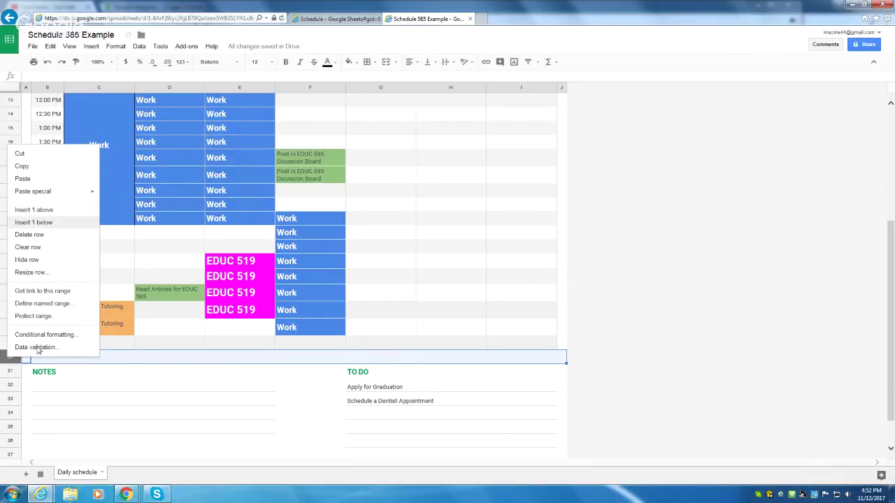
Autofill the 9:00 PM time from cell B29 down through the two new rows to B31.
left_click(57, 354)
left_click(59, 345)
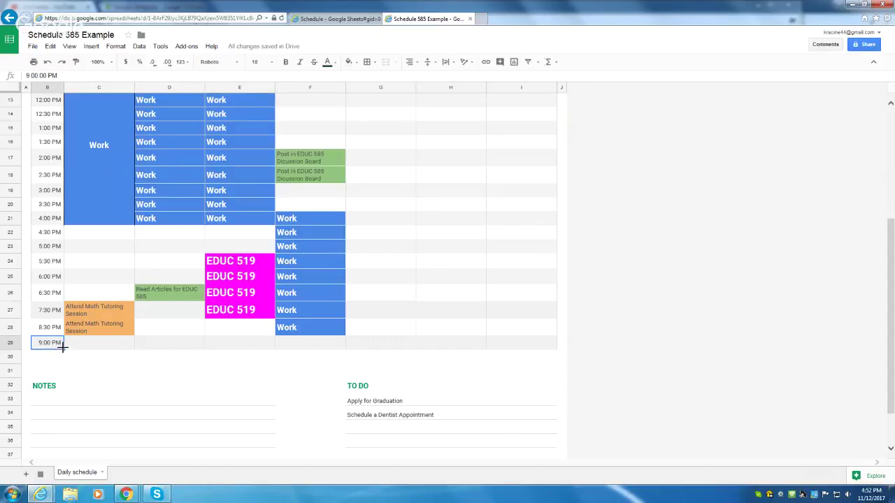
left_click_drag(63, 350, 62, 373)
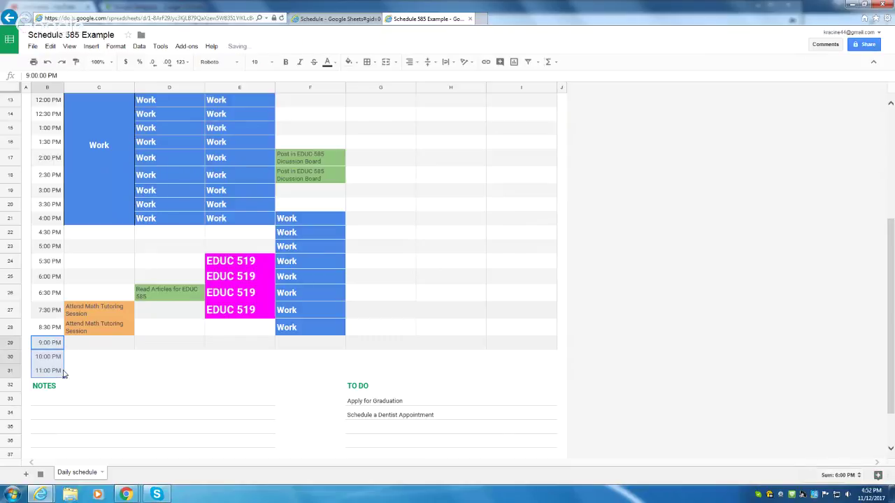
Change the time in cell B30 to 9:30 PM.
left_click(46, 358)
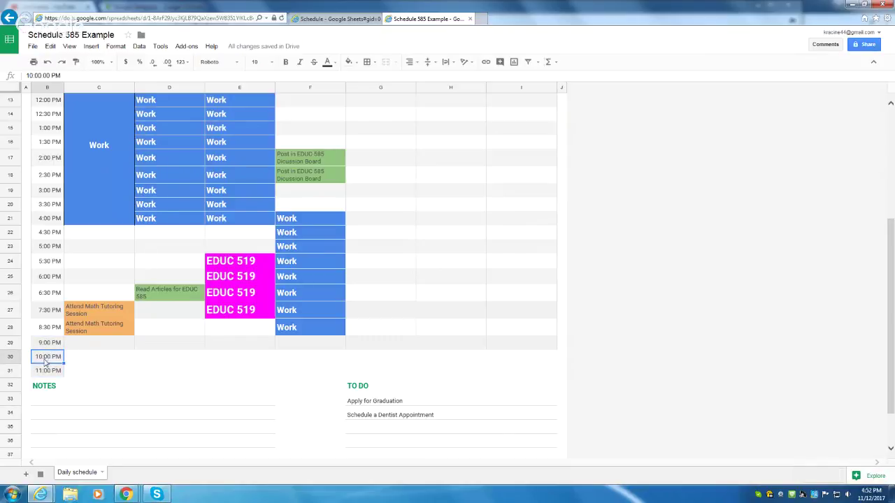
double_click(48, 358)
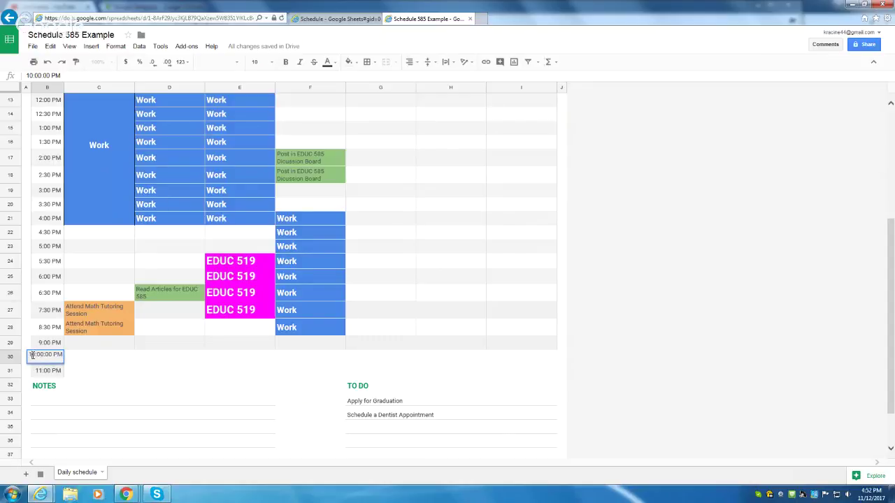
key("BackSpace")
key("BackSpace")
type("9")
key("BackSpace")
type("3")
left_click(73, 360)
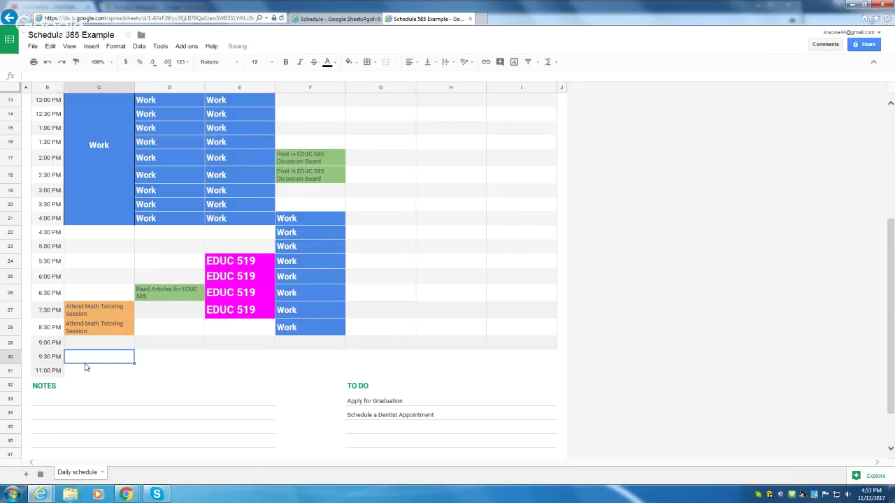
Change the time in cell B31 to 10:00 PM.
left_click(43, 373)
double_click(40, 373)
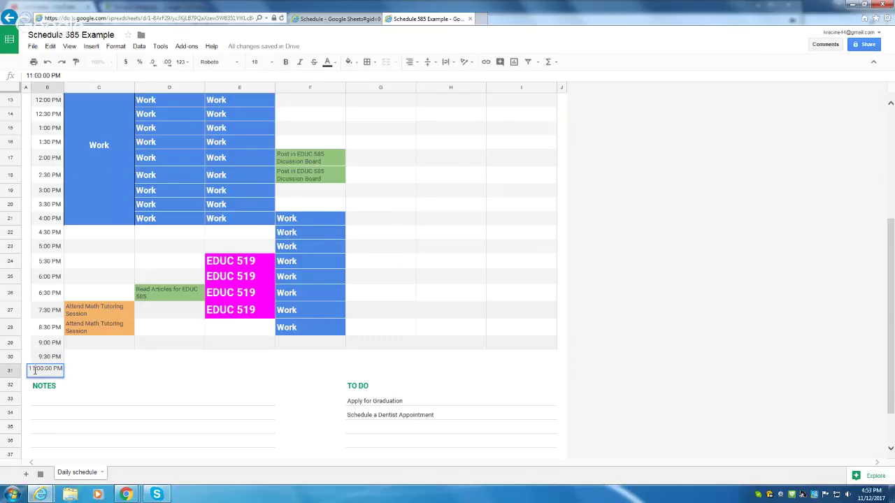
key("BackSpace")
type("0")
left_click(93, 376)
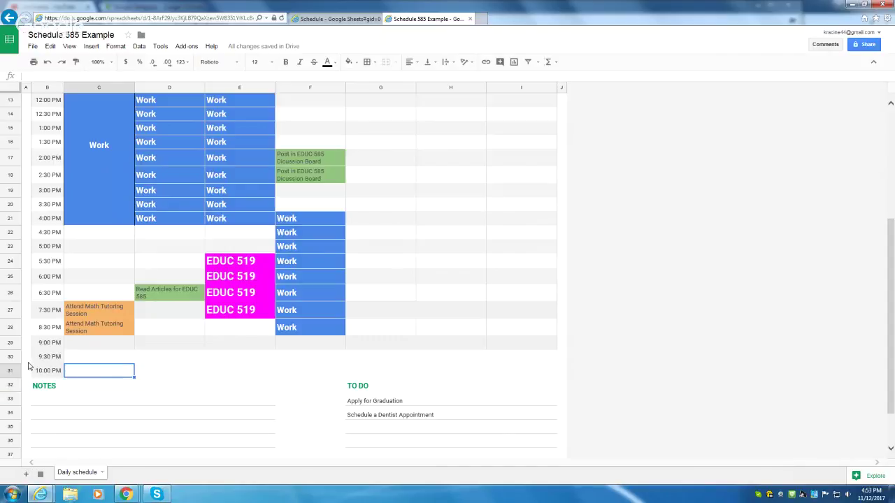
Fill the entire 10:00 PM row (row 31) with light grey to continue the alternating shading.
left_click(8, 372)
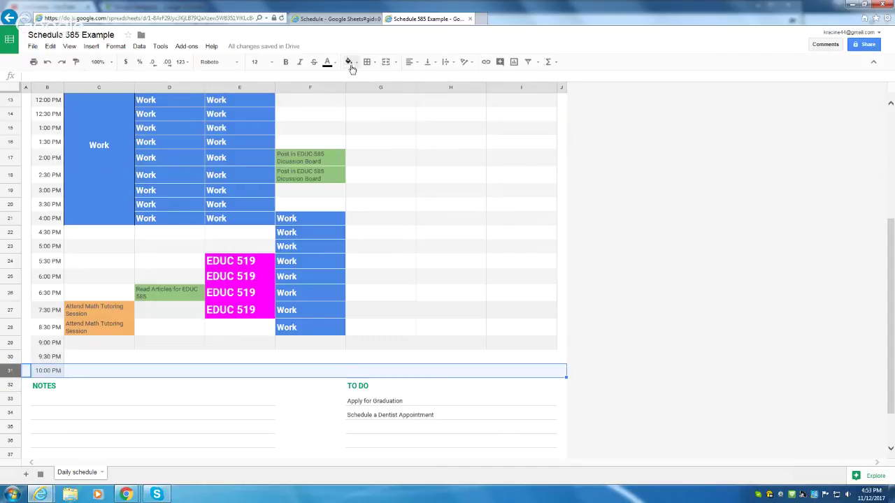
left_click(351, 62)
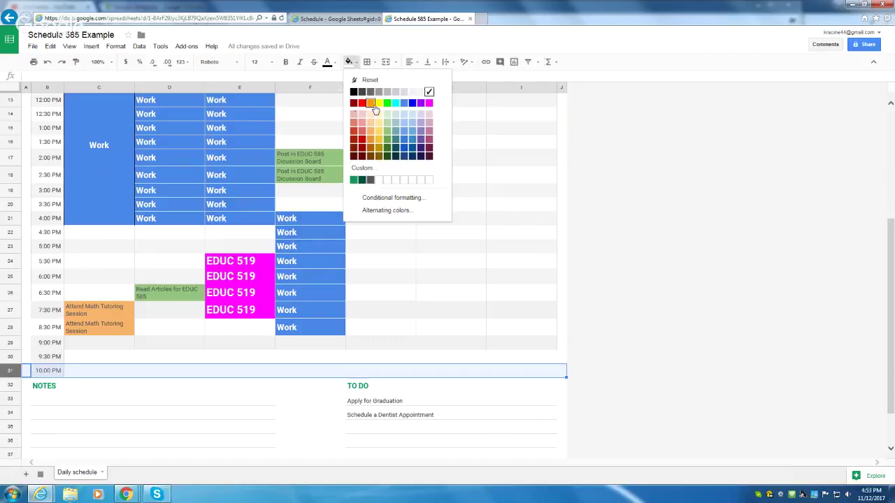
left_click(413, 93)
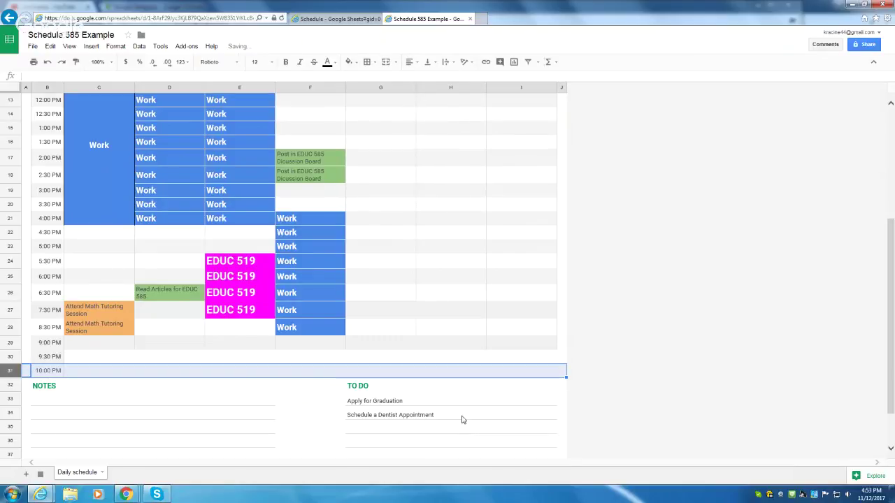
left_click(461, 385)
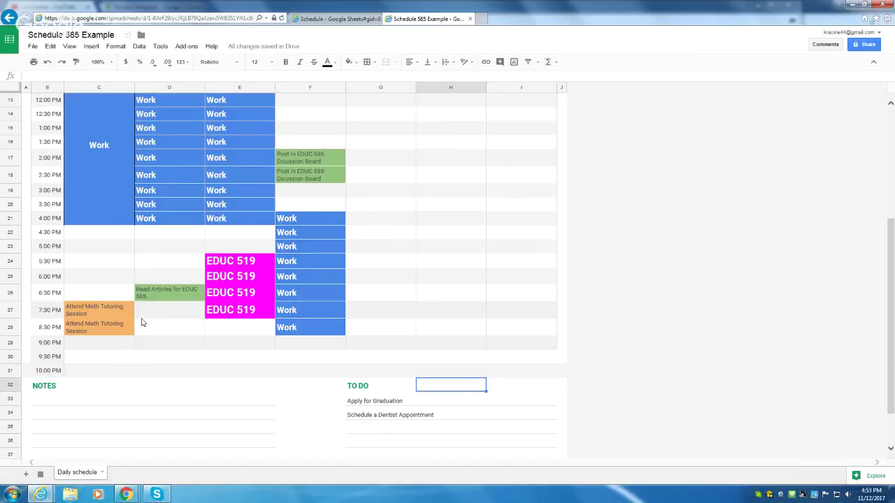
Autofill the formatting of cell C29 down through the two new Monday rows to C31.
left_click(120, 343)
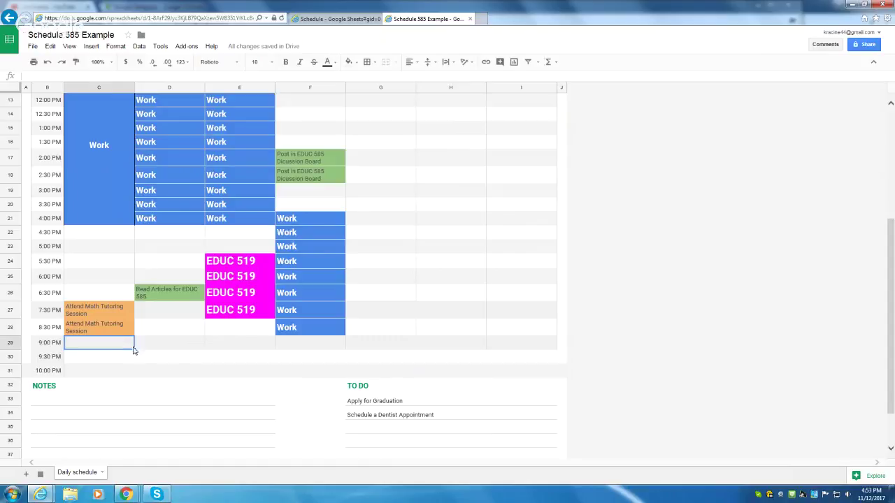
left_click_drag(134, 353, 133, 371)
left_click(131, 347)
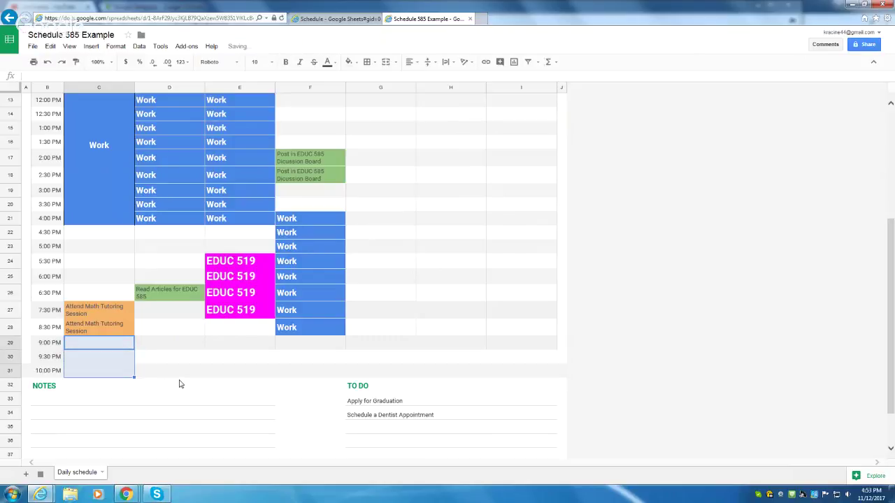
left_click(179, 384)
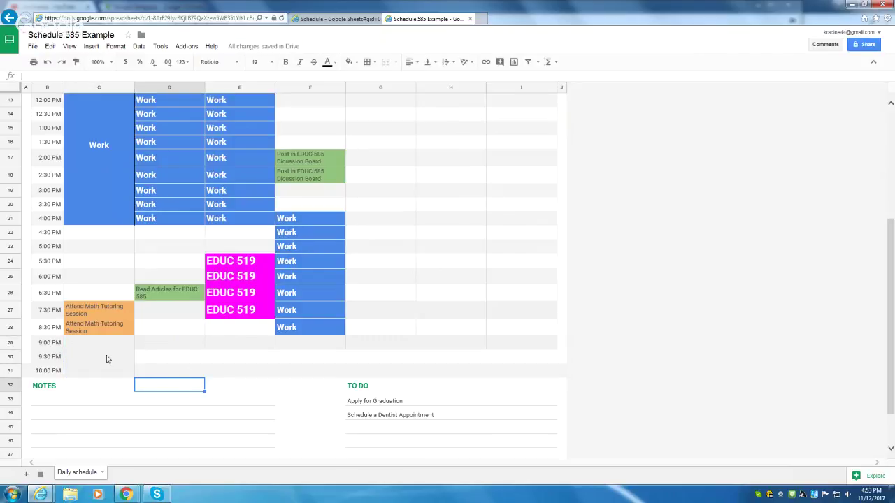
left_click(107, 359)
Autofill the formatting of each remaining day's 9:00 PM cell, D29 through I29, down to row 31.
left_click(171, 344)
left_click_drag(204, 349, 203, 371)
left_click(270, 347)
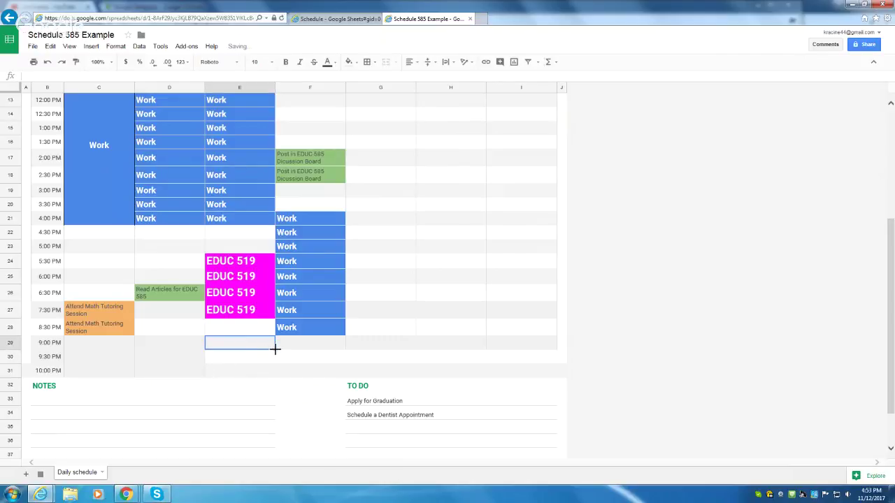
left_click_drag(275, 347, 273, 366)
left_click(334, 346)
left_click_drag(344, 350, 413, 366)
left_click(407, 347)
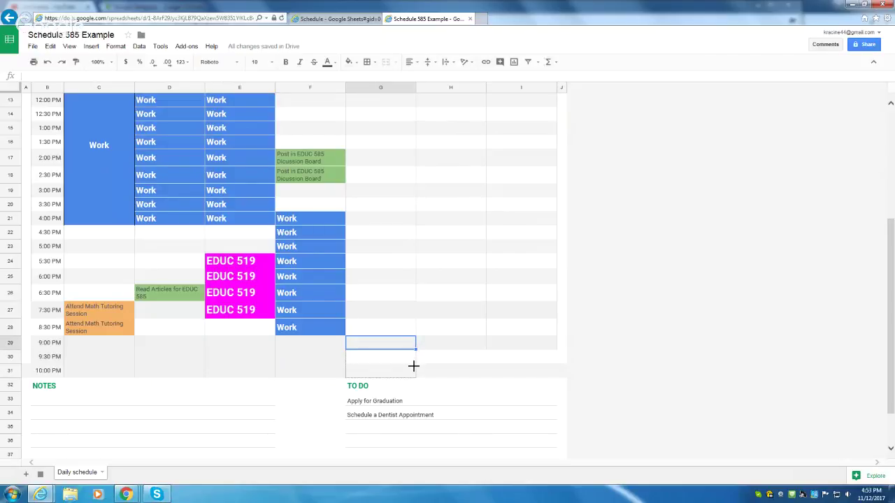
left_click(481, 347)
left_click_drag(485, 350, 483, 365)
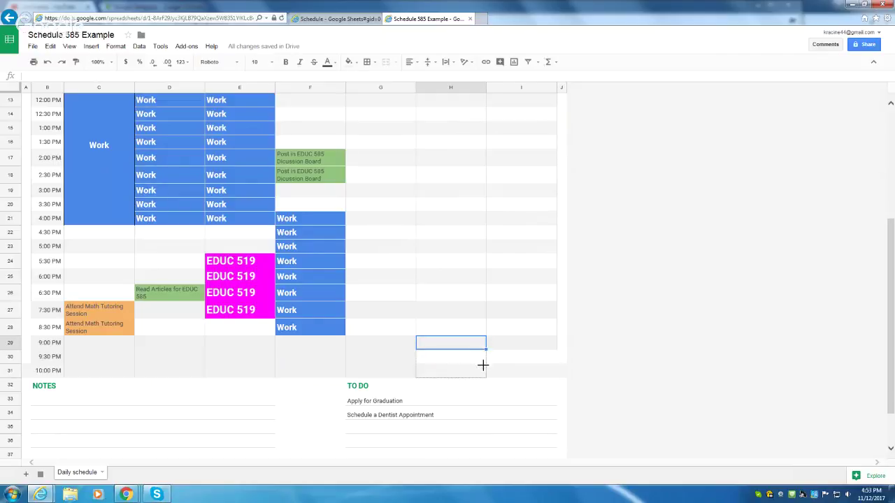
left_click(523, 343)
left_click_drag(554, 349, 528, 372)
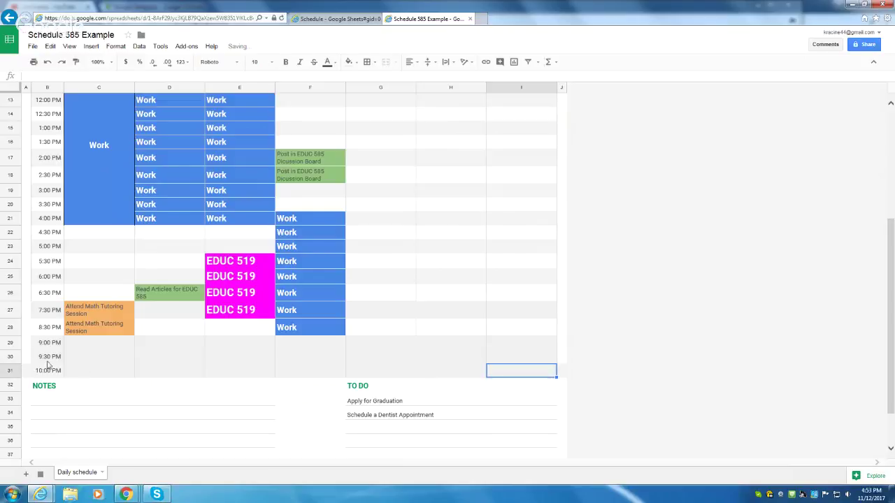
Fill the entire 9:30 PM row (row 30) with white to restore the alternating shading.
left_click(11, 357)
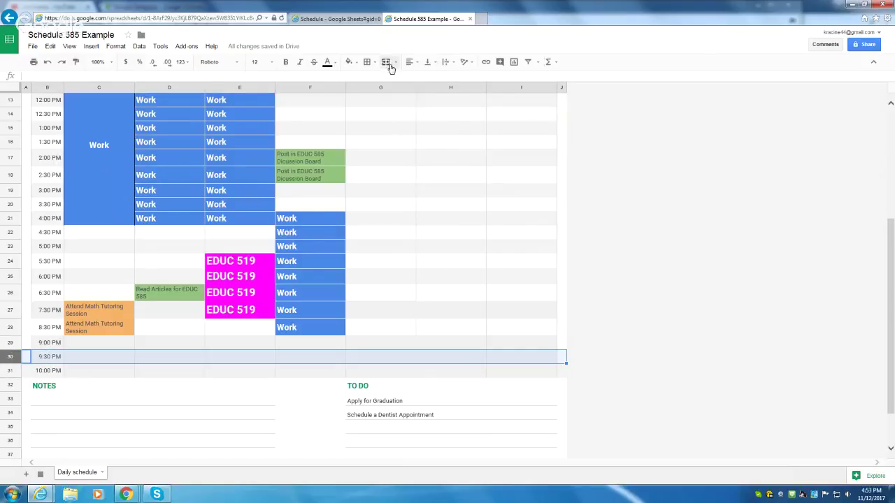
left_click(348, 63)
left_click(349, 62)
left_click(248, 385)
left_click(10, 357)
left_click(349, 62)
left_click(430, 92)
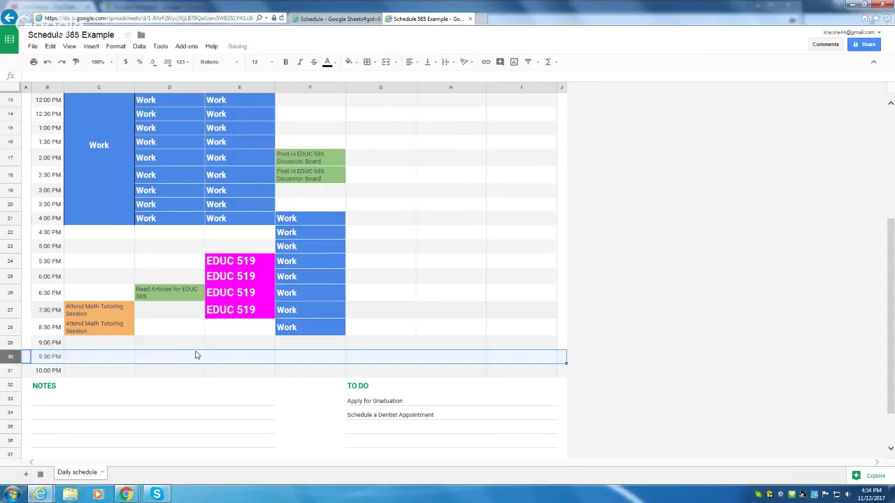
left_click(194, 356)
left_click(190, 397)
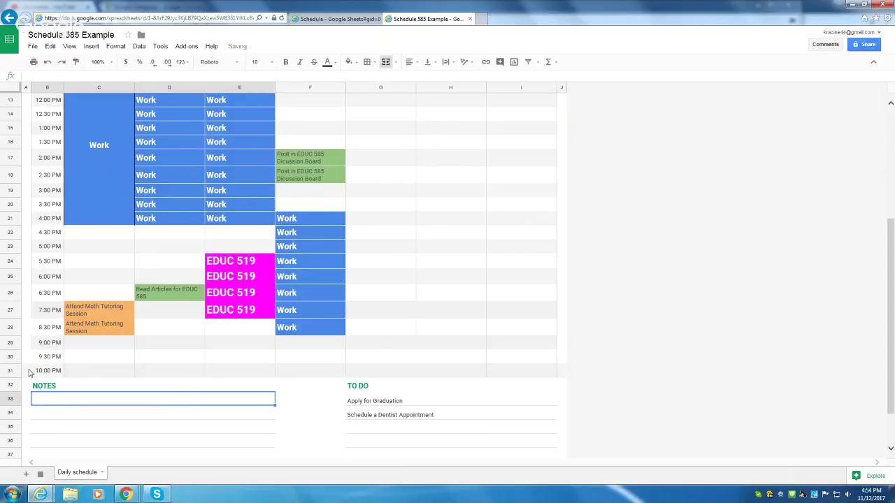
Fill the margin cells at both ends of the 10:00 PM row, A31 and J31, with white.
left_click(28, 372)
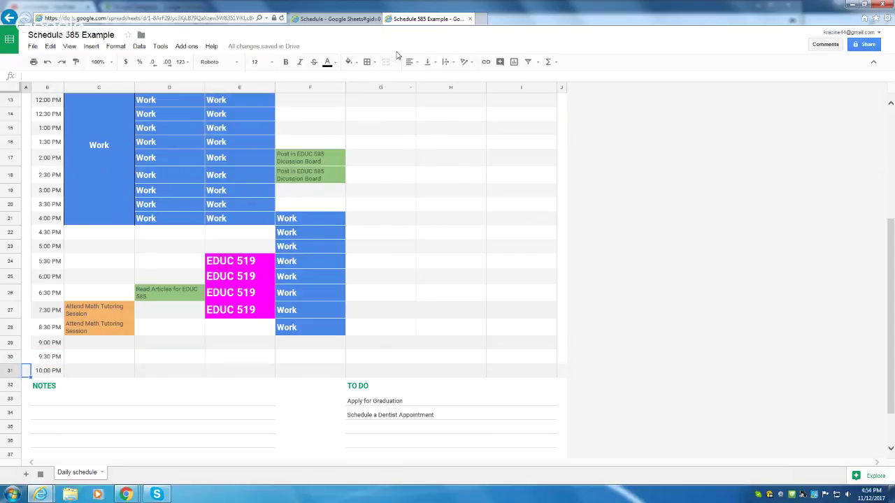
left_click(349, 62)
left_click(429, 92)
left_click(561, 372)
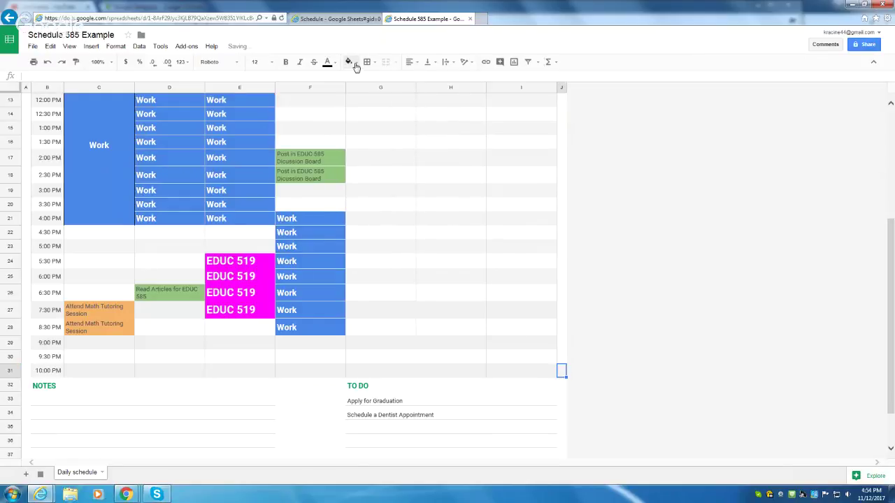
left_click(349, 62)
left_click(455, 202)
left_click(510, 345)
Fill Saturday's 11:00 AM to 1:30 PM cells (H11:H16) with cornflower blue.
scroll(482, 349, "up", 5)
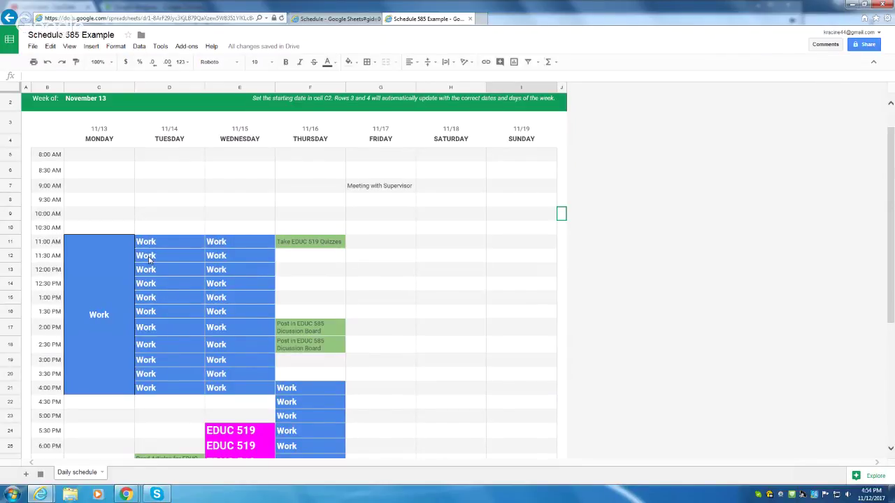
scroll(137, 262, "down", 1)
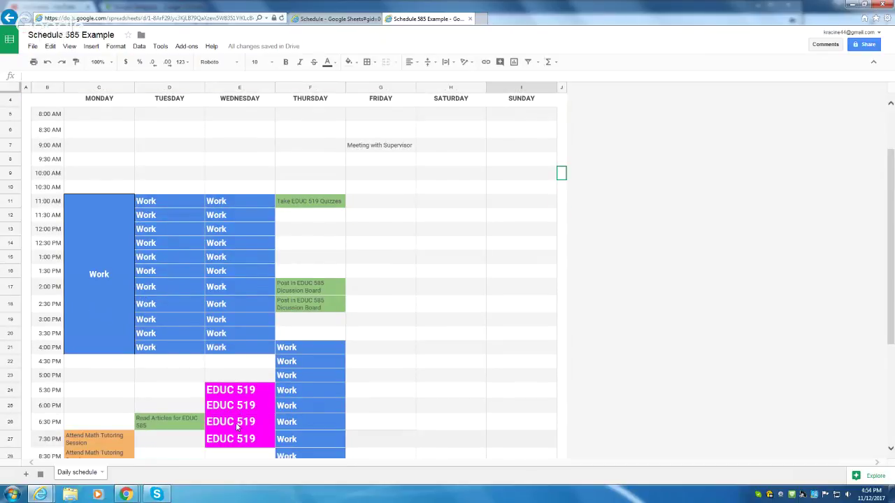
scroll(205, 387, "up", 1)
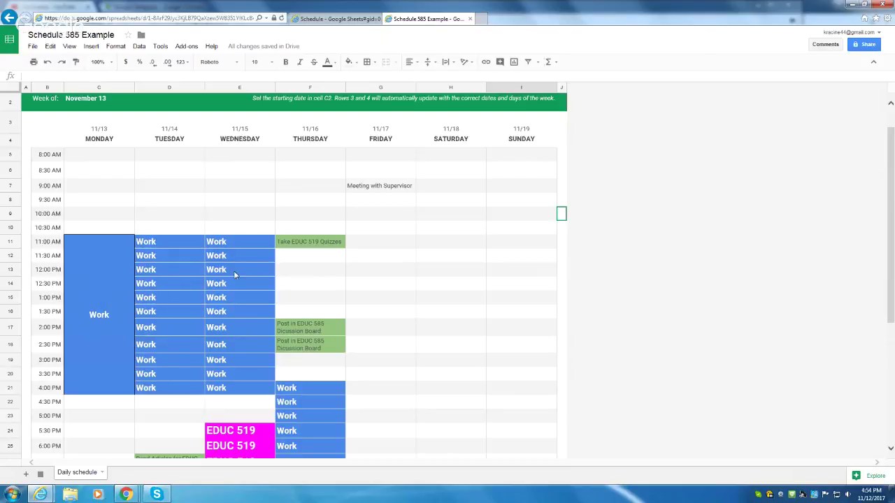
left_click(464, 243)
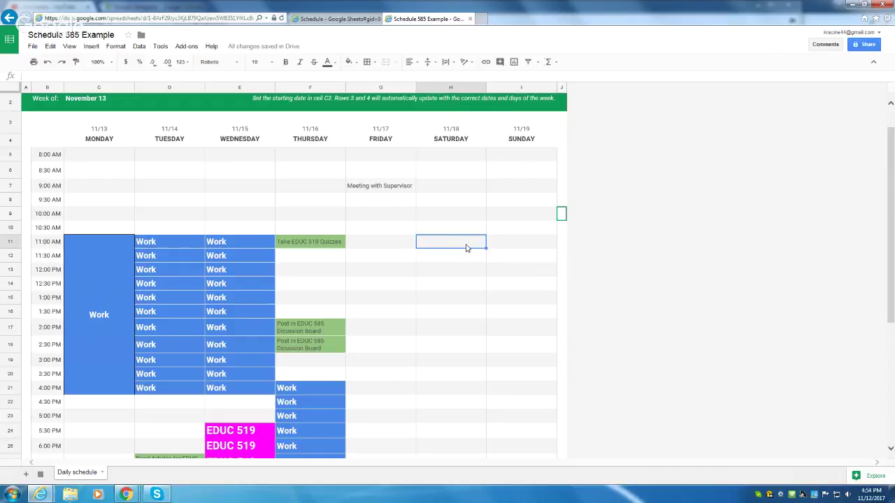
left_click_drag(464, 249, 460, 314)
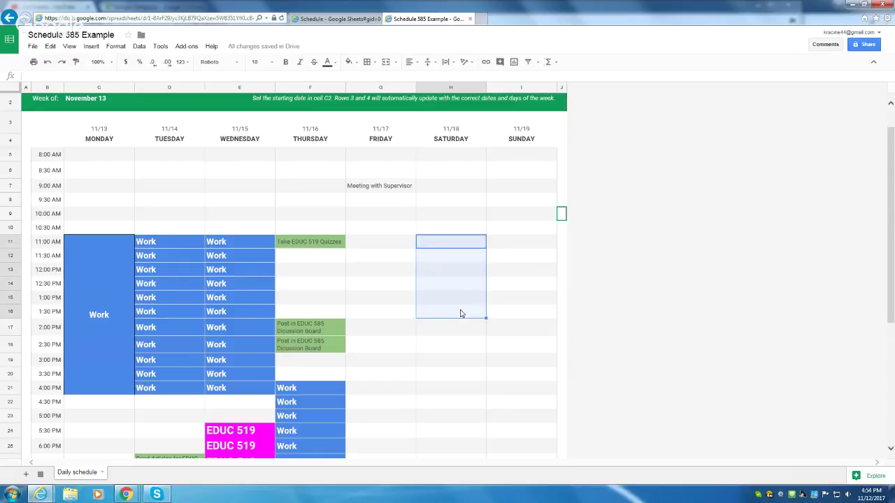
left_click(355, 62)
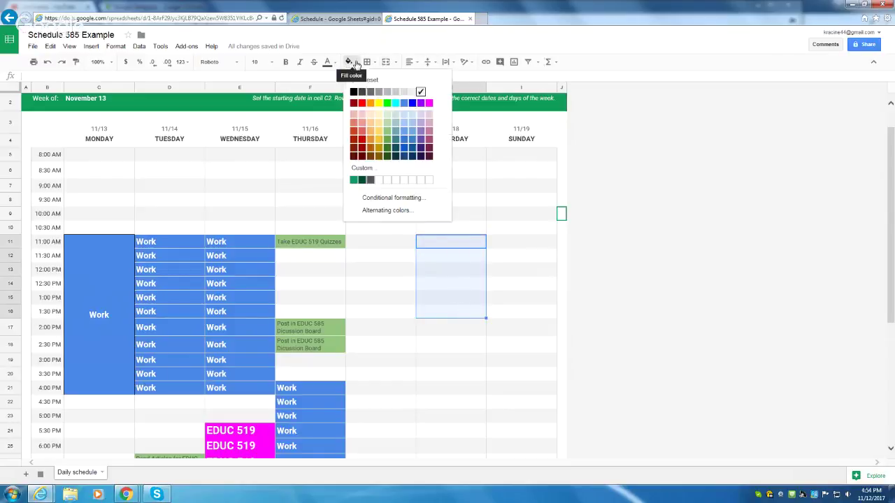
left_click(404, 103)
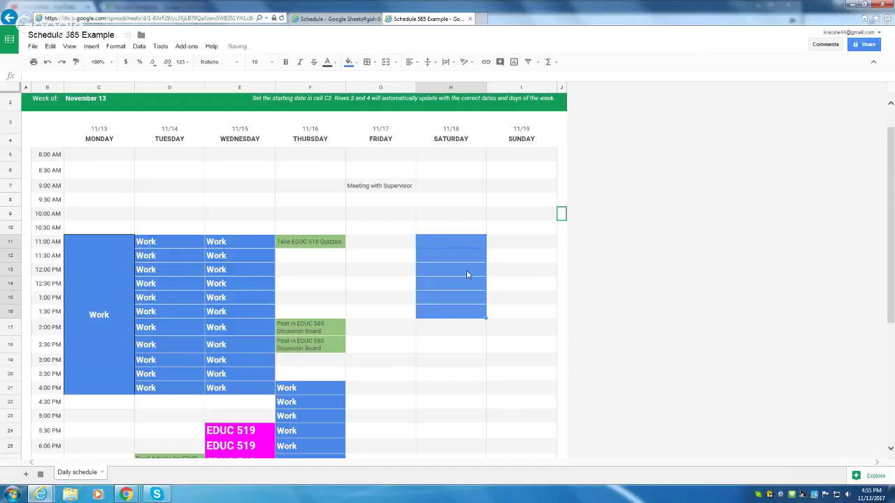
left_click(465, 303)
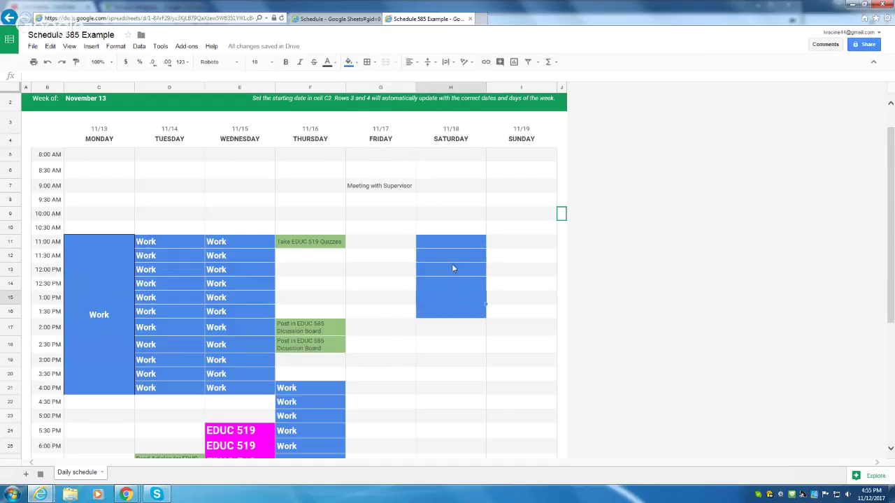
Enter "Work" in Saturday's 11:00 AM cell (H11) and format it white, bold and size 18.
left_click(440, 239)
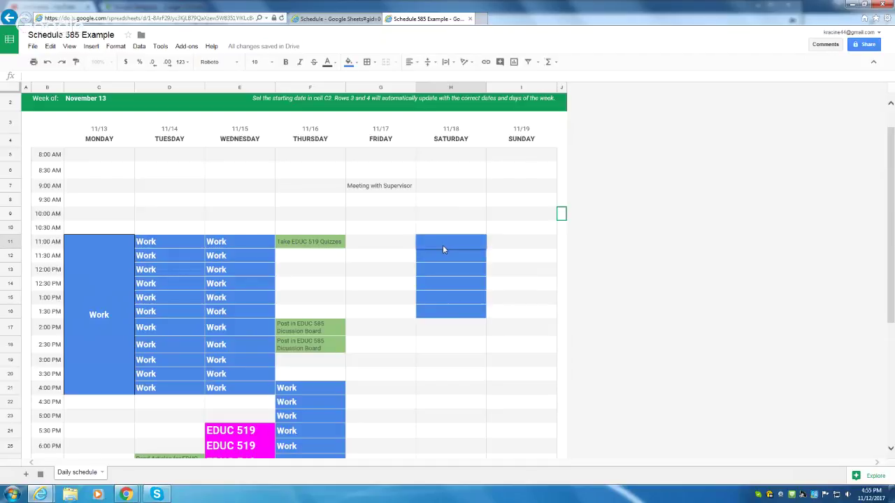
type("Work")
left_click(327, 62)
left_click(408, 92)
left_click(286, 63)
left_click(256, 61)
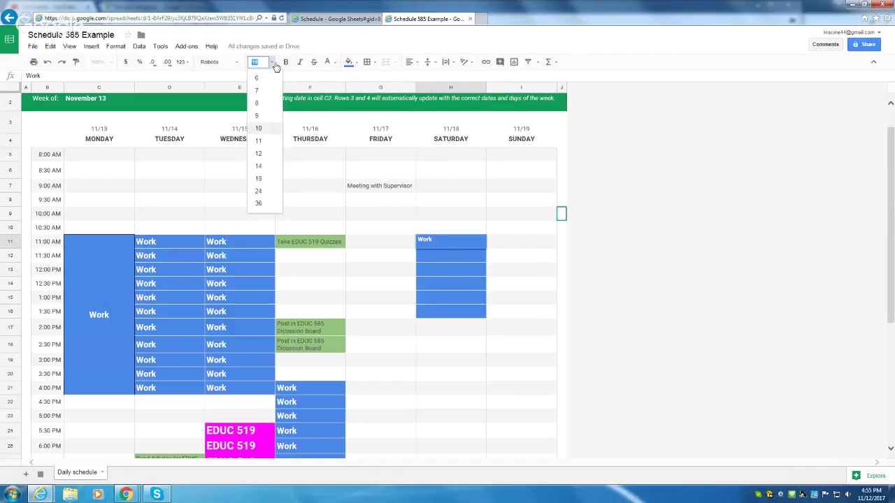
left_click(260, 180)
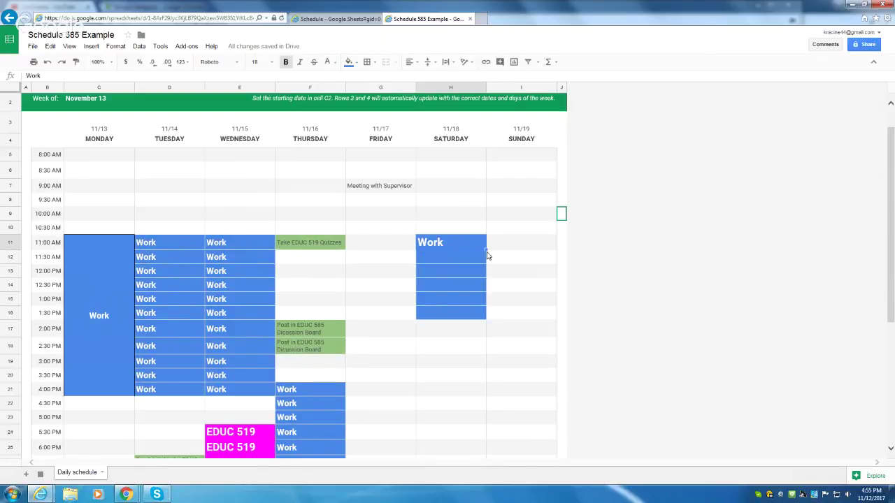
Autofill "Work" from cell H11 down to the 1:30 PM cell H16.
left_click_drag(485, 249, 482, 313)
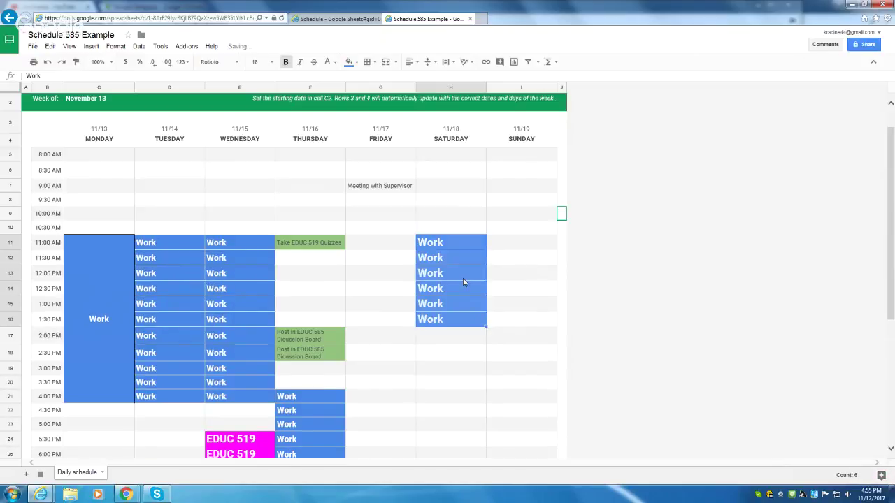
left_click(452, 243)
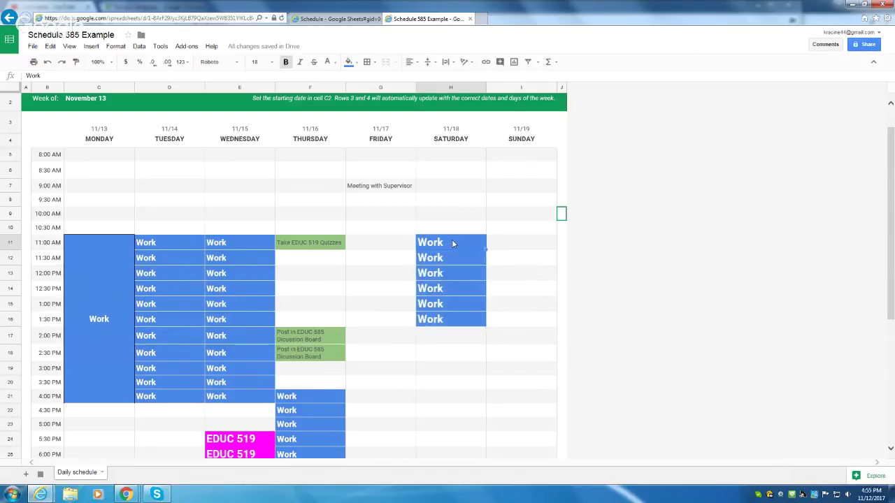
double_click(448, 242)
left_click(470, 259)
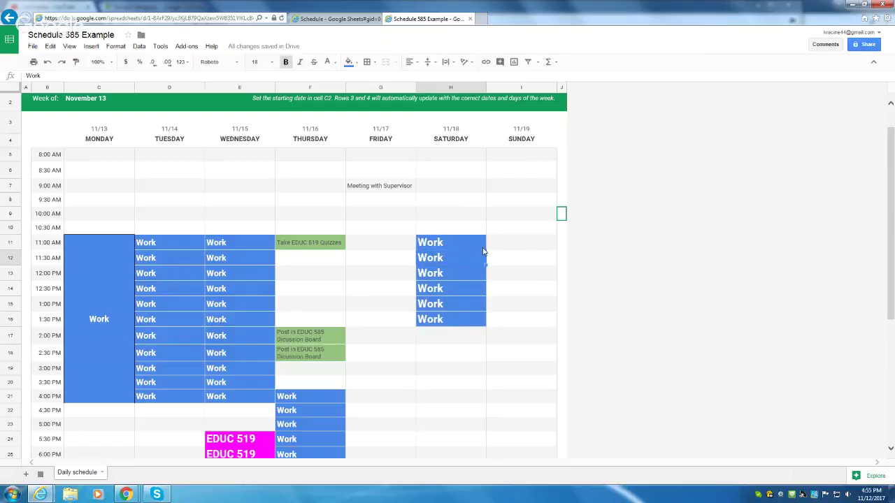
Merge Saturday's Work cells H11:H16 vertically into one block, keeping only the top value.
left_click(482, 248)
left_click_drag(485, 250, 476, 316)
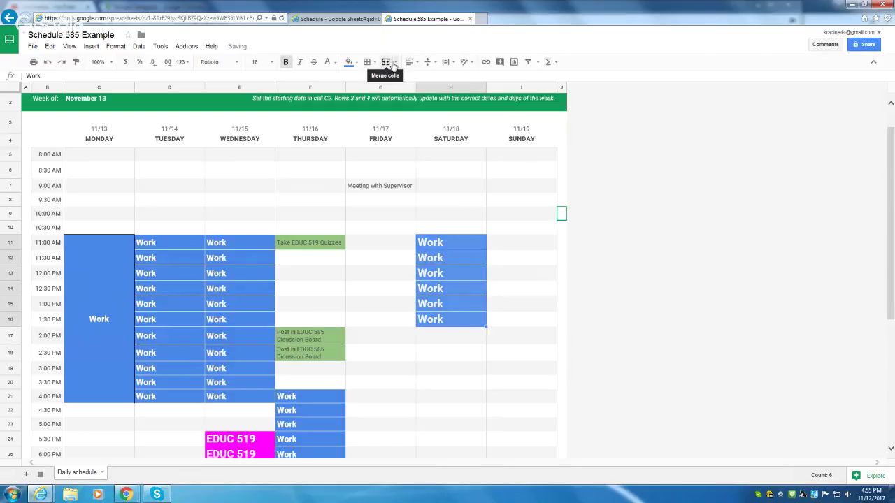
left_click(394, 63)
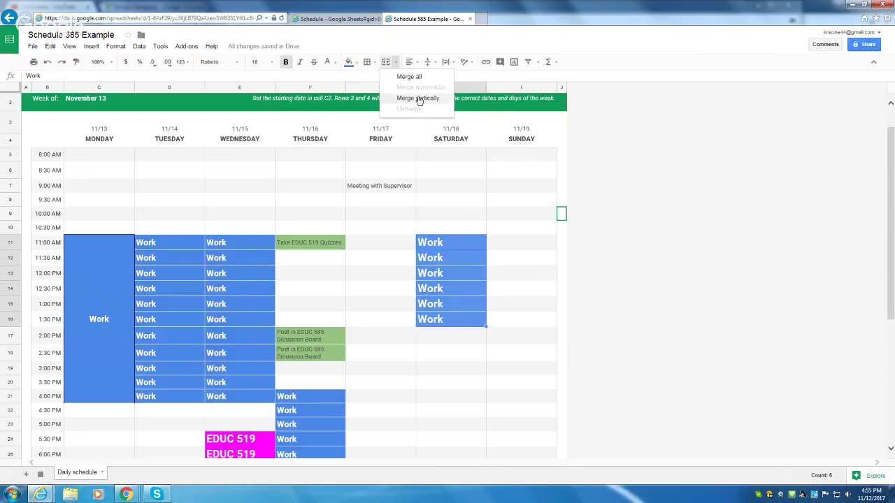
left_click(420, 99)
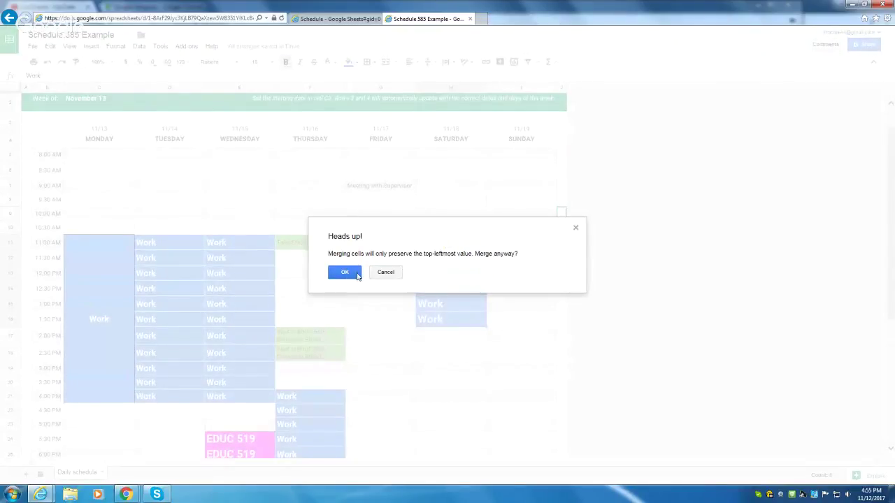
left_click(357, 274)
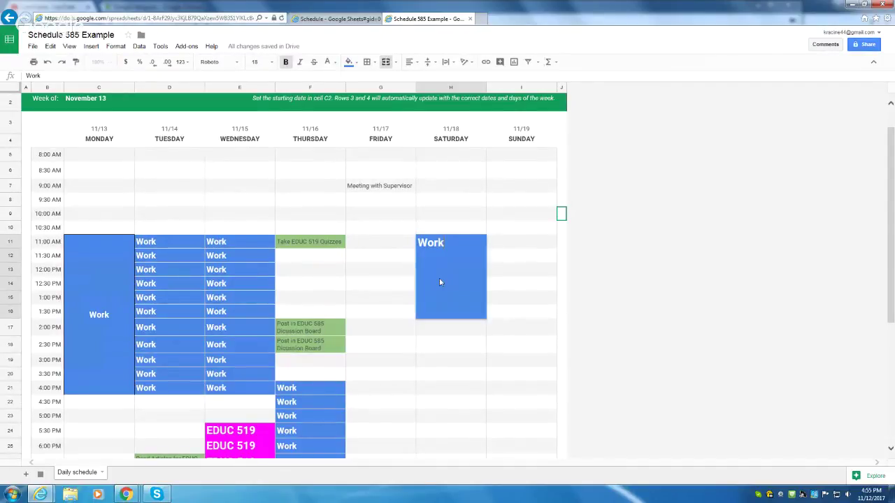
Center the Work text horizontally in the merged Saturday block.
left_click(418, 68)
left_click(423, 76)
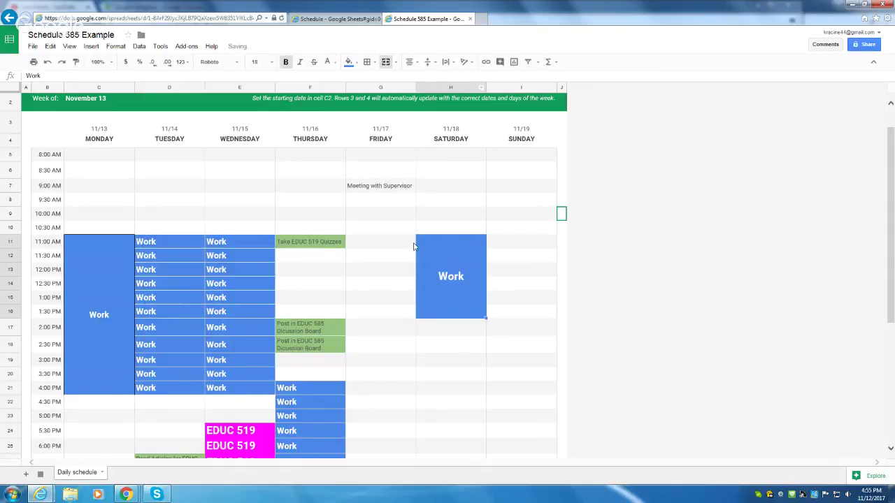
left_click(561, 314)
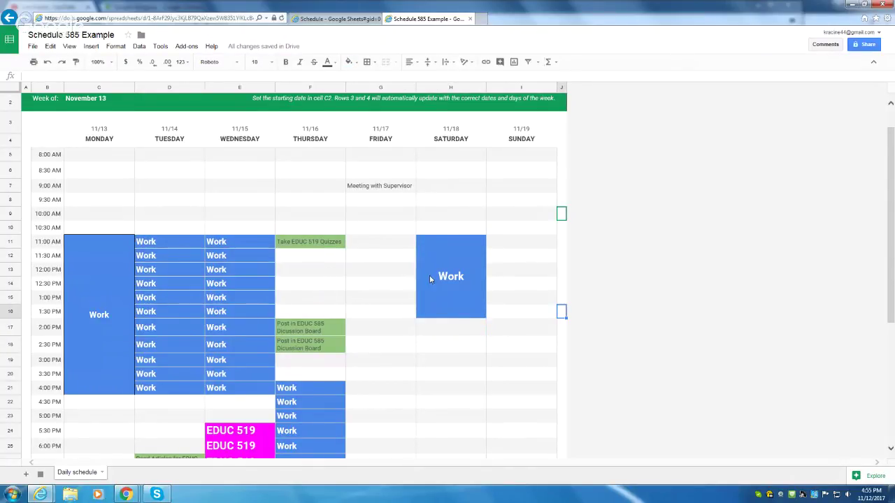
scroll(430, 278, "down", 2)
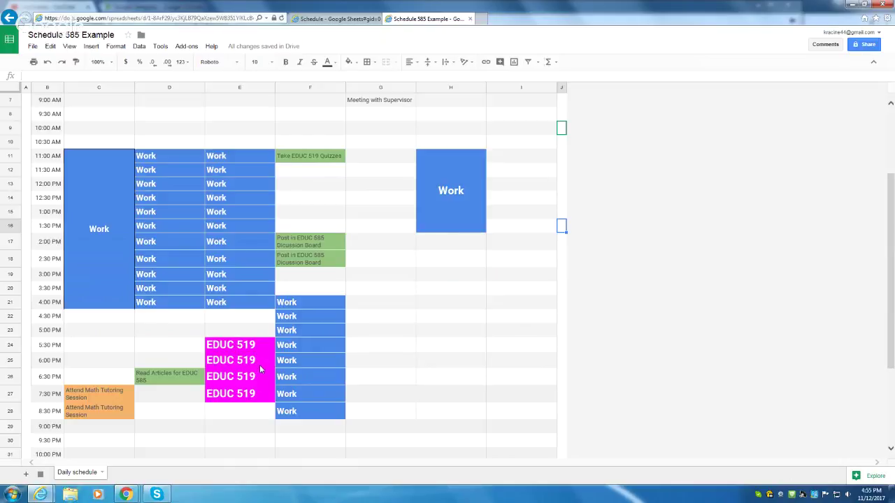
scroll(258, 371, "up", 1)
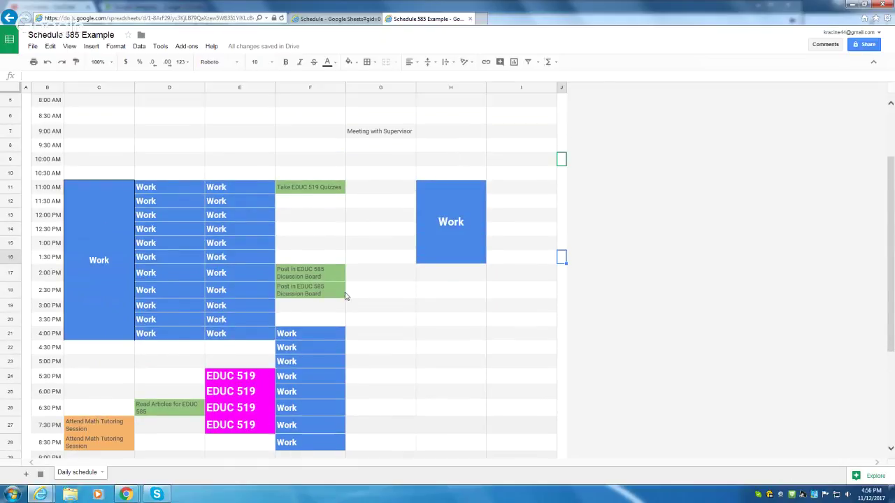
scroll(361, 287, "up", 1)
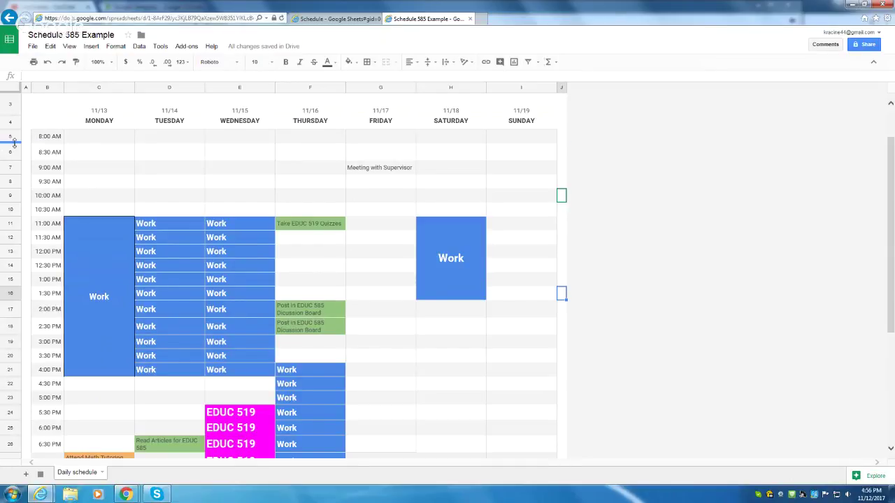
Increase the height of the 8:00 AM row (row 5) slightly.
left_click_drag(13, 142, 13, 158)
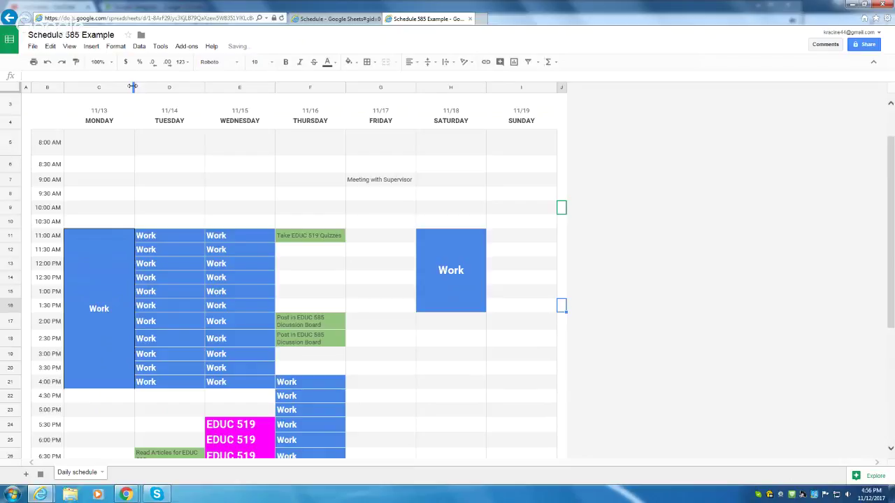
left_click_drag(10, 157, 11, 148)
left_click(545, 192)
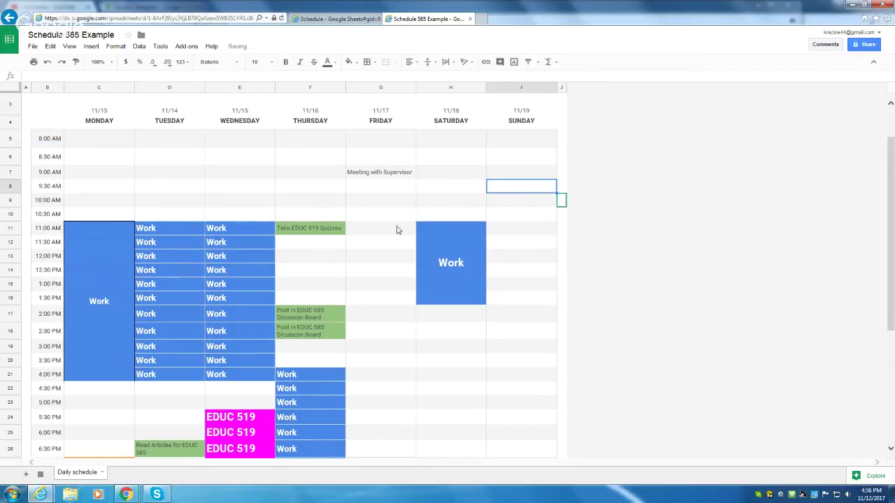
Add "AC 262" to the end of Monday's 7:30 PM Attend Math Tutoring Session entry.
scroll(343, 246, "down", 1)
scroll(232, 275, "down", 1)
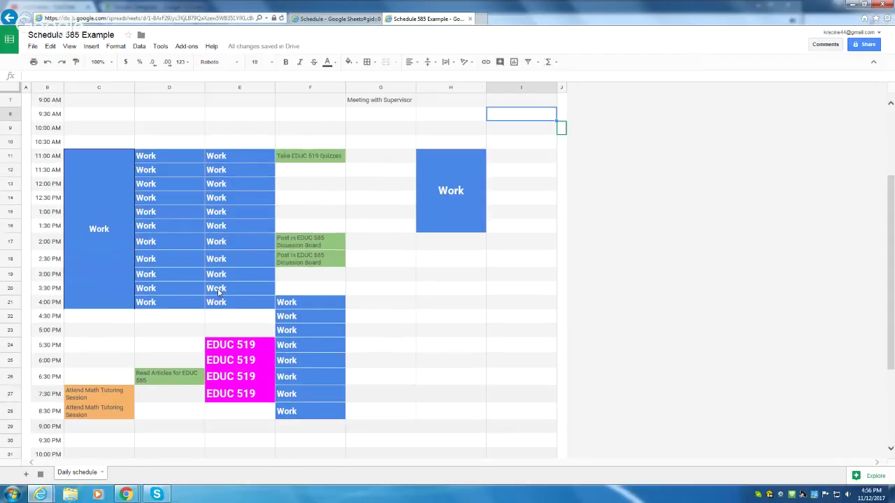
left_click(99, 400)
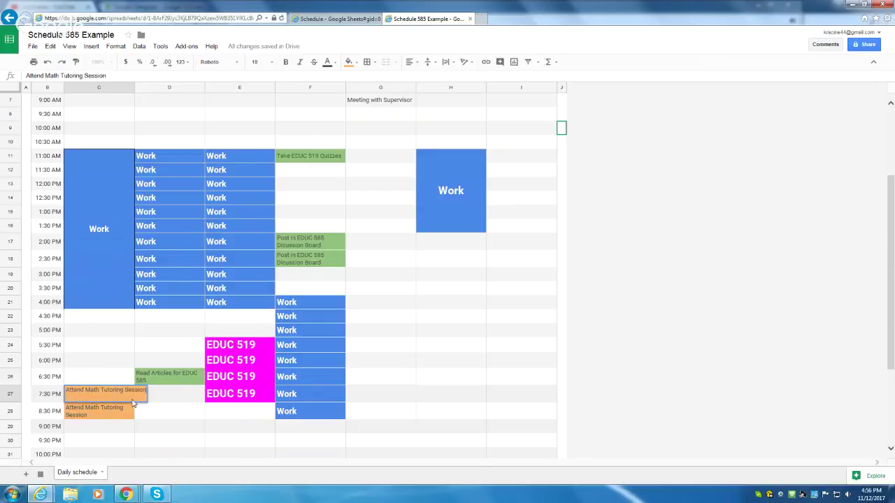
left_click(165, 416)
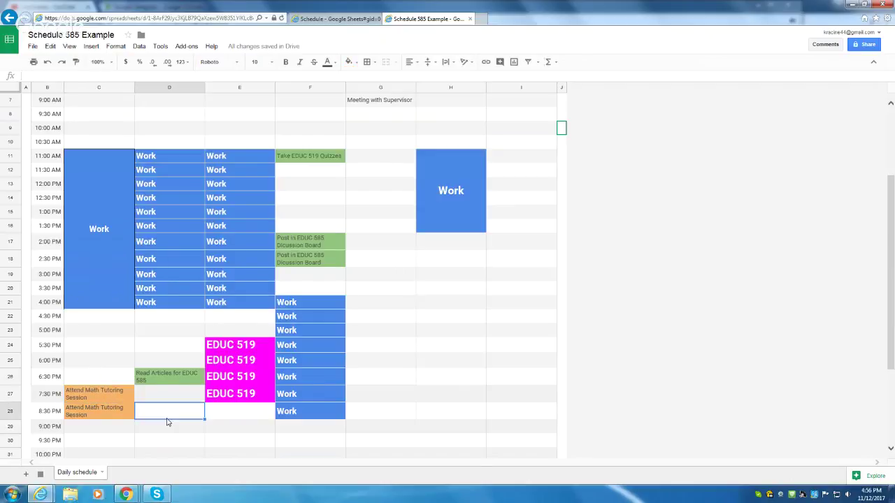
left_click(108, 401)
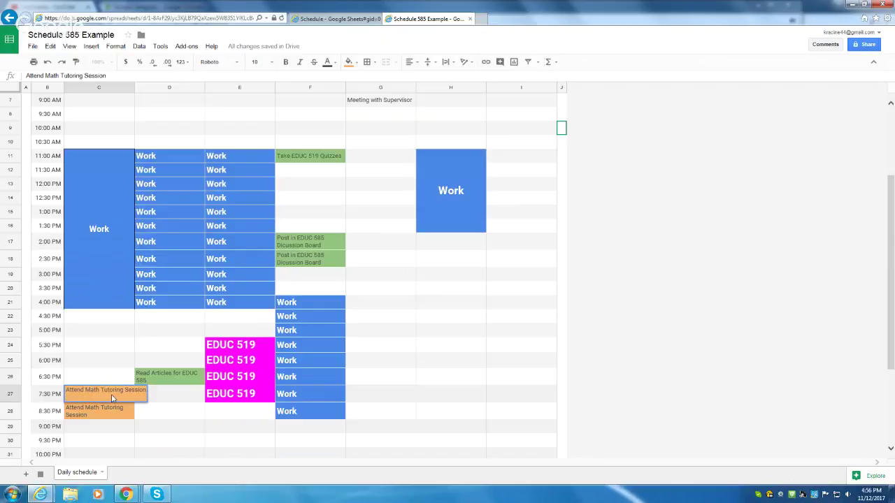
type("AC 262")
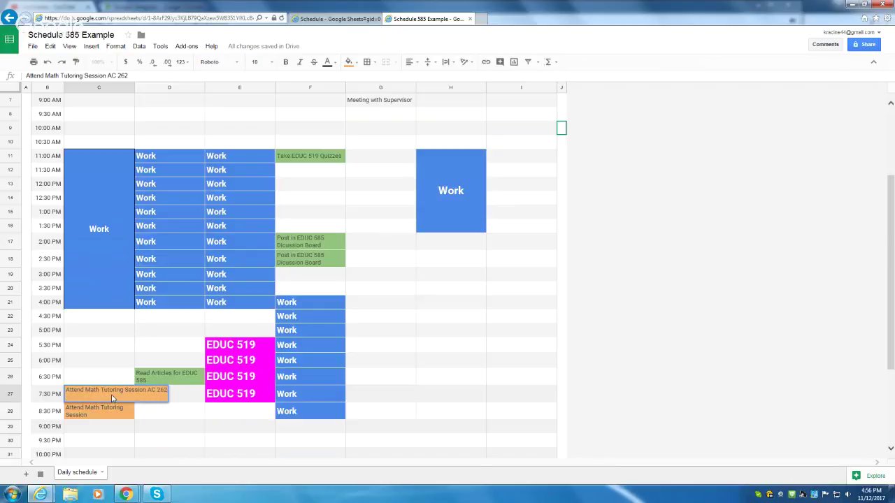
left_click(463, 403)
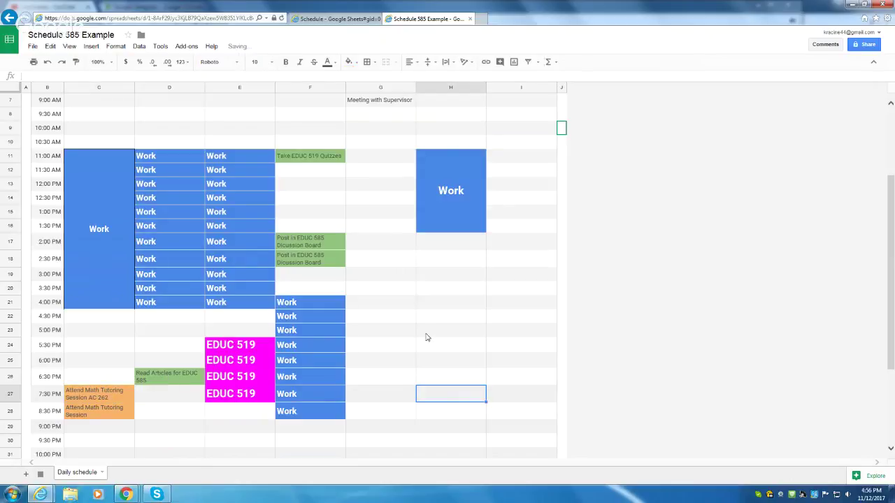
Change Thursday's 11:00 AM quiz entry to read "Take EDUC 519 Module 12 Quizzes".
scroll(465, 252, "up", 1)
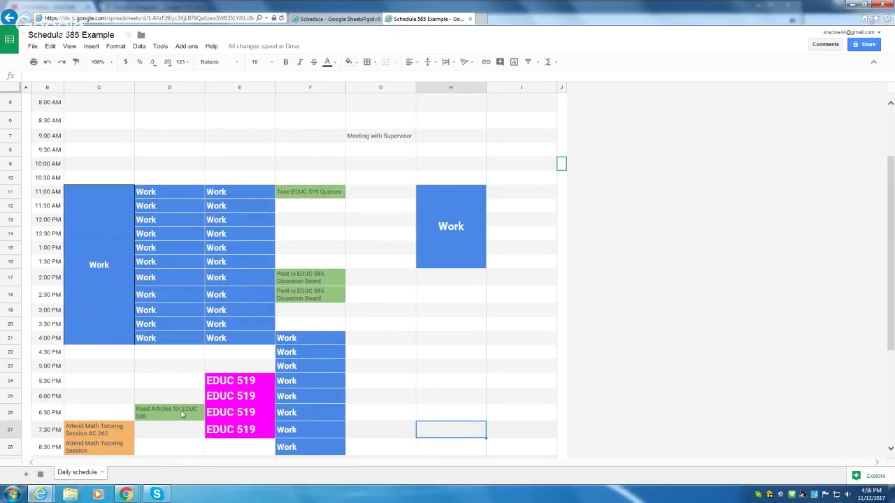
left_click(301, 196)
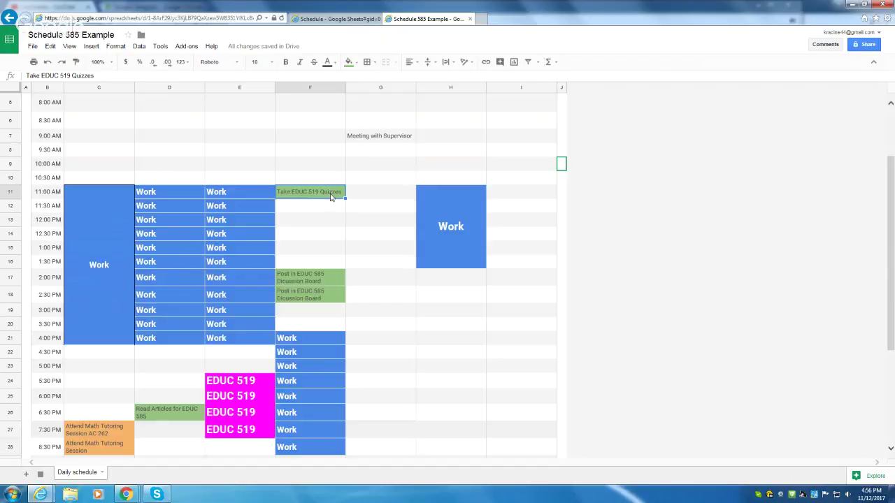
double_click(319, 194)
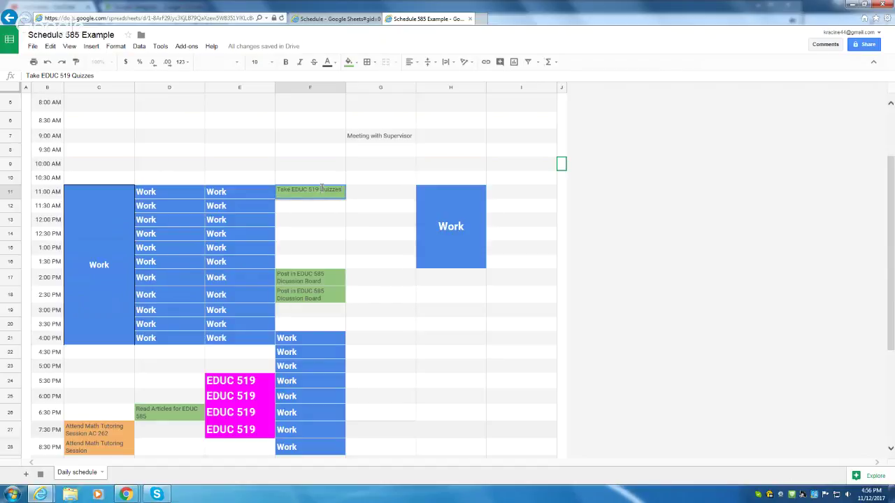
type("Module")
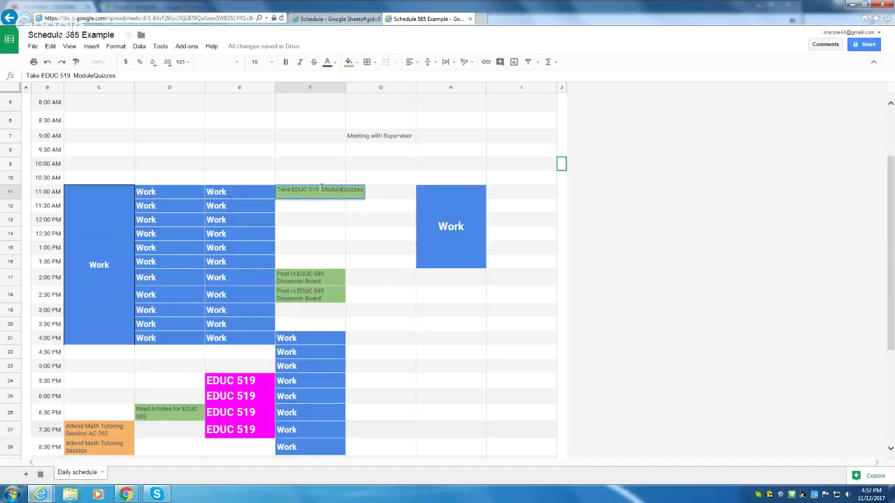
type(" 12")
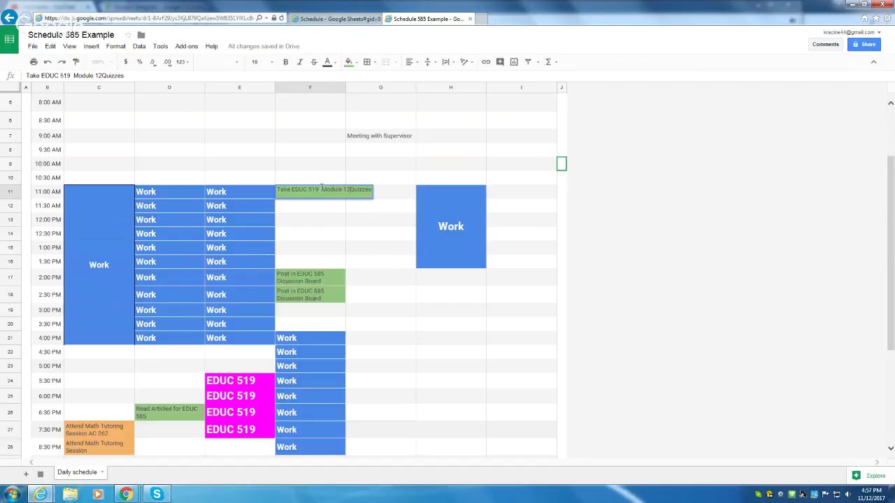
left_click(357, 236)
left_click(315, 198)
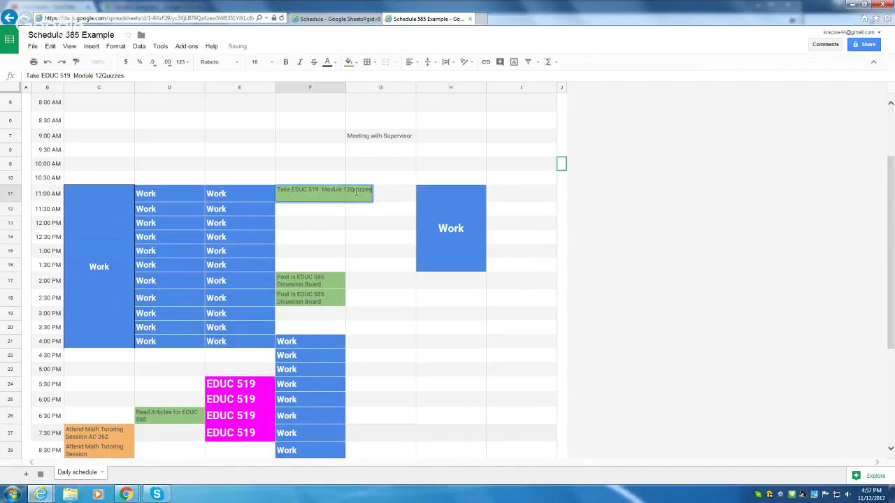
double_click(341, 229)
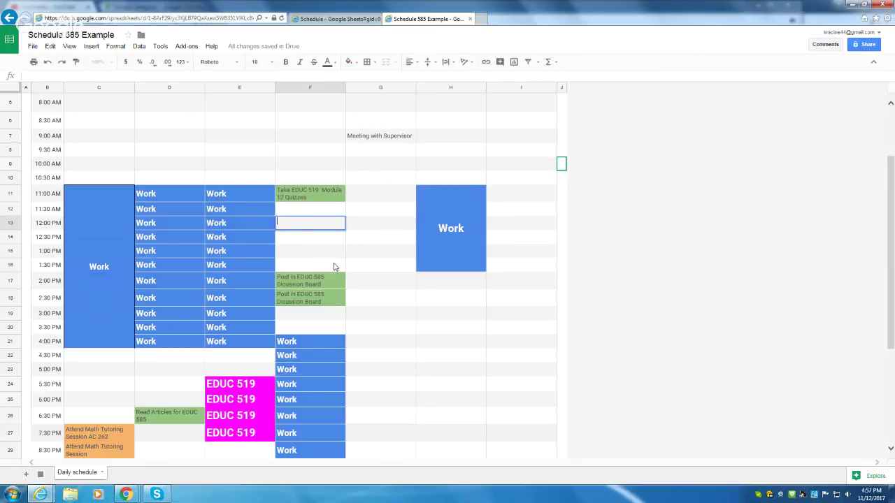
Review the weekly schedule from the morning slots through the evening slots, checking the blocked activities and the open times.
scroll(294, 180, "up", 2)
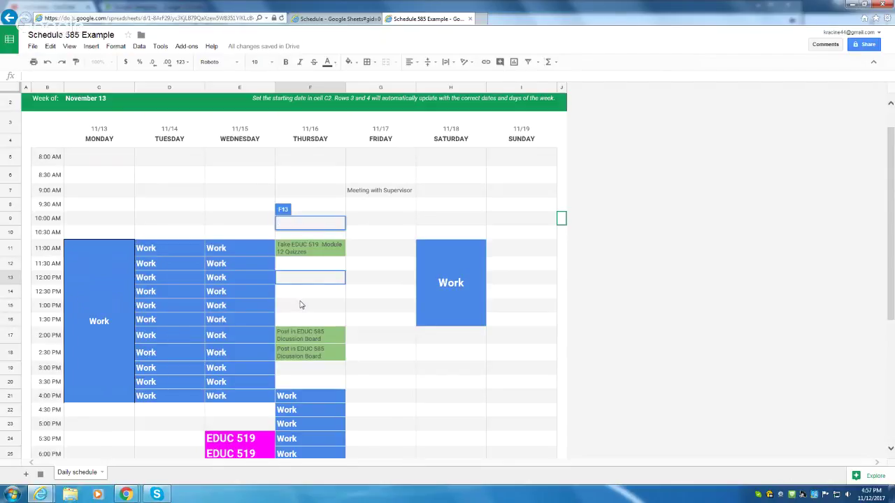
scroll(305, 299, "down", 2)
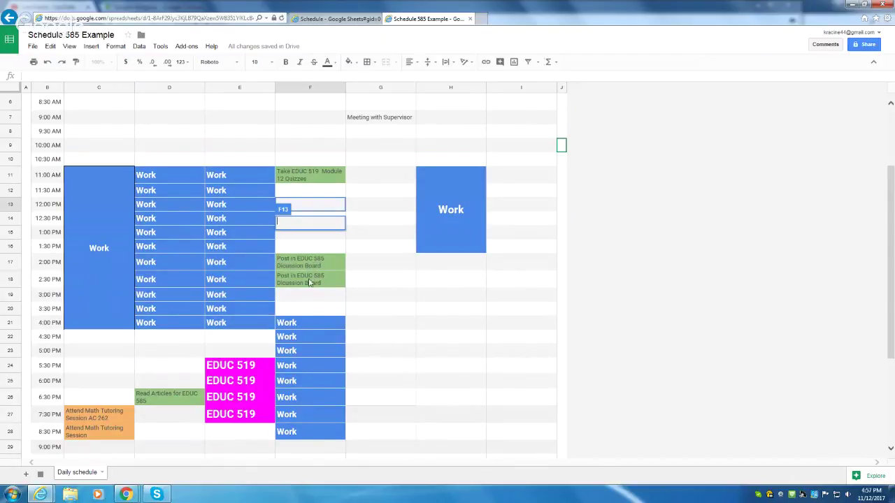
left_click(297, 248)
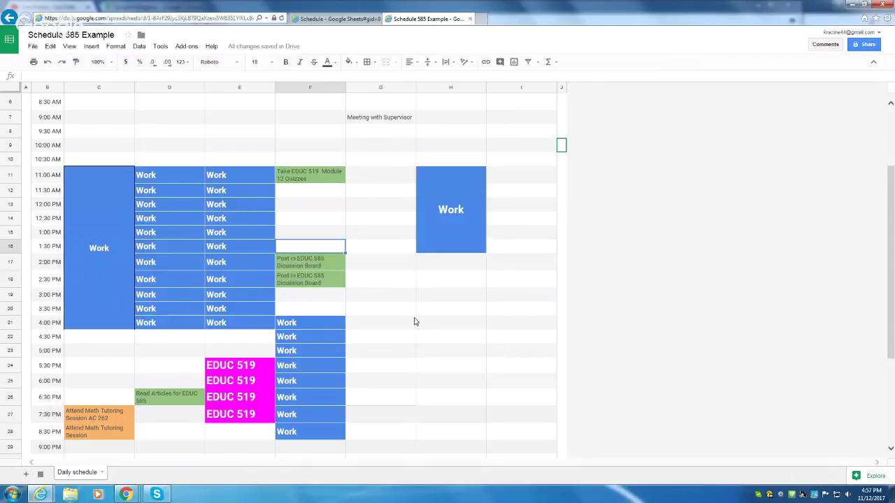
scroll(482, 268, "up", 2)
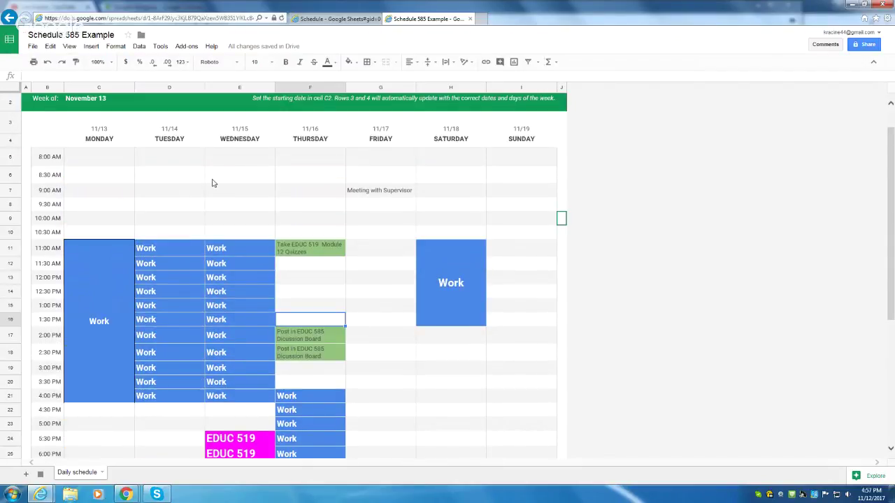
scroll(210, 186, "up", 1)
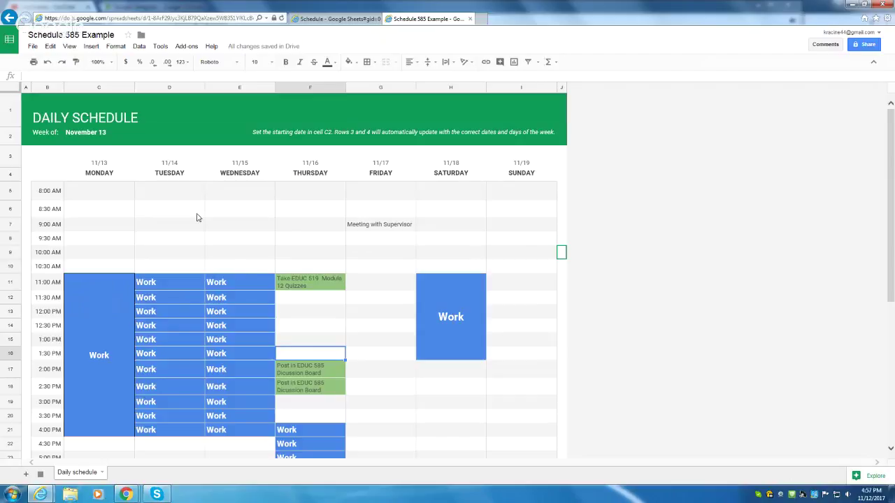
scroll(282, 231, "down", 1)
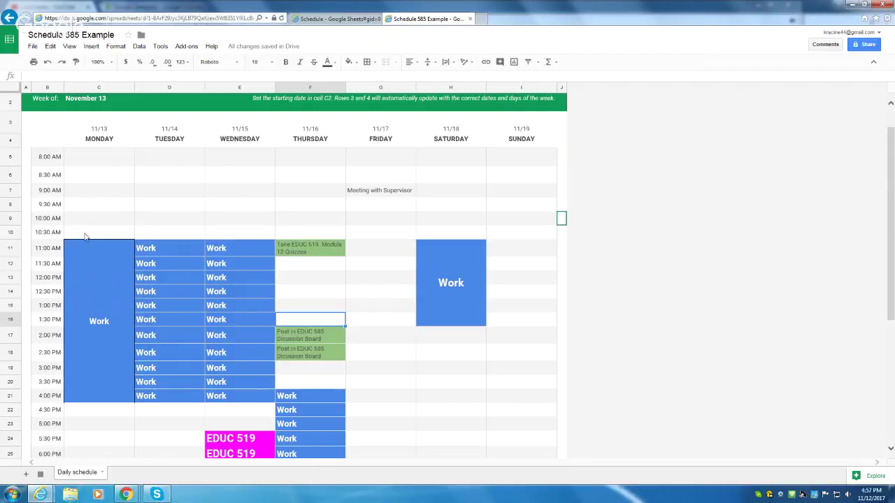
scroll(255, 260, "down", 3)
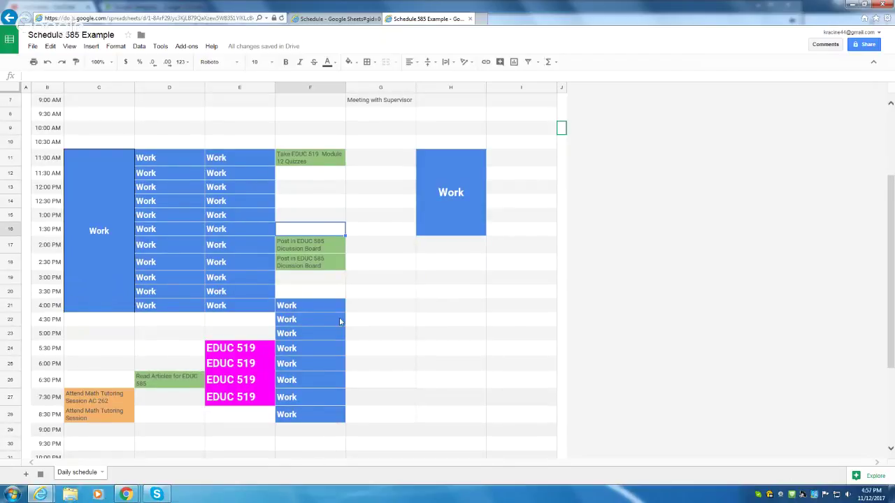
scroll(346, 315, "up", 1)
scroll(356, 180, "up", 1)
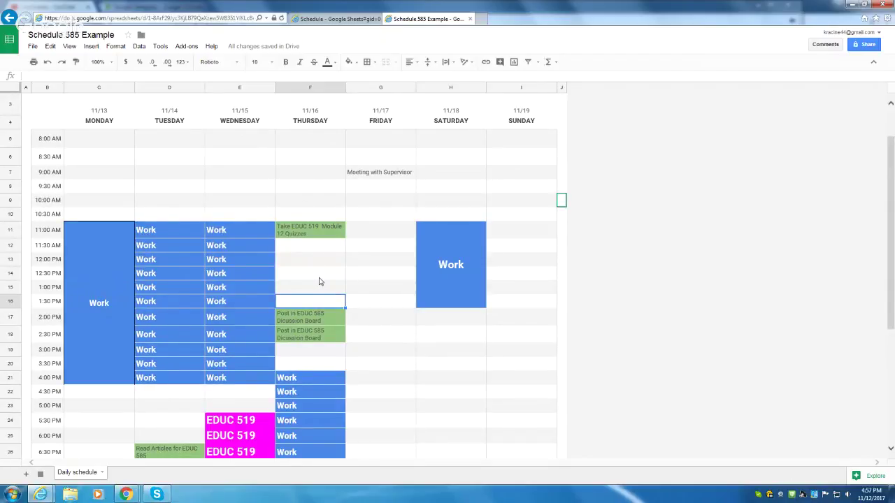
scroll(319, 281, "down", 3)
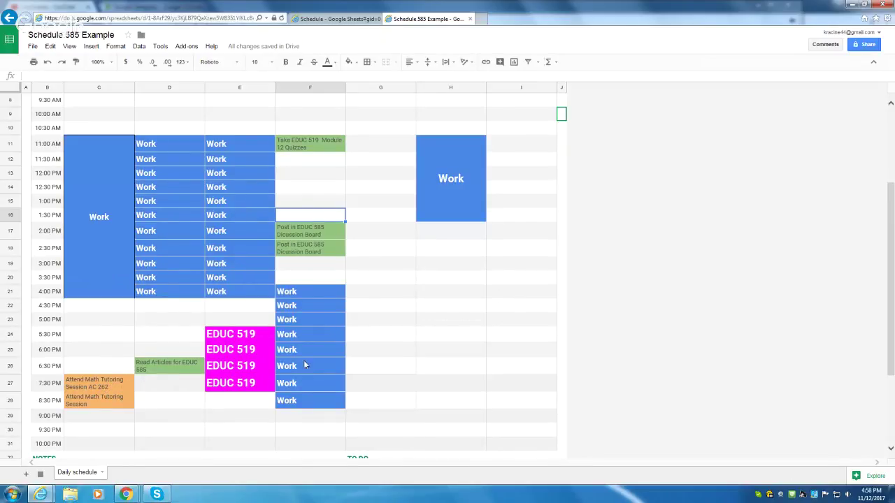
Color the "Meeting with Supervisor" text in Friday's 9:00 AM cell purple.
scroll(366, 369, "up", 4)
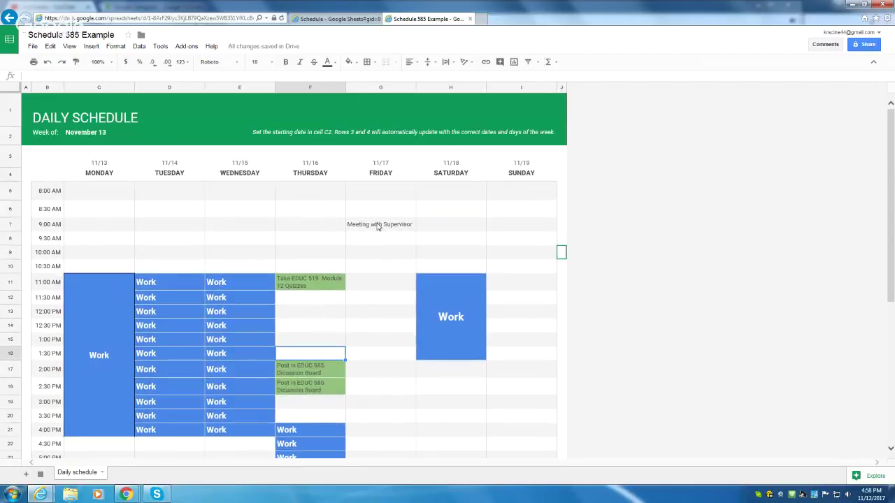
double_click(377, 225)
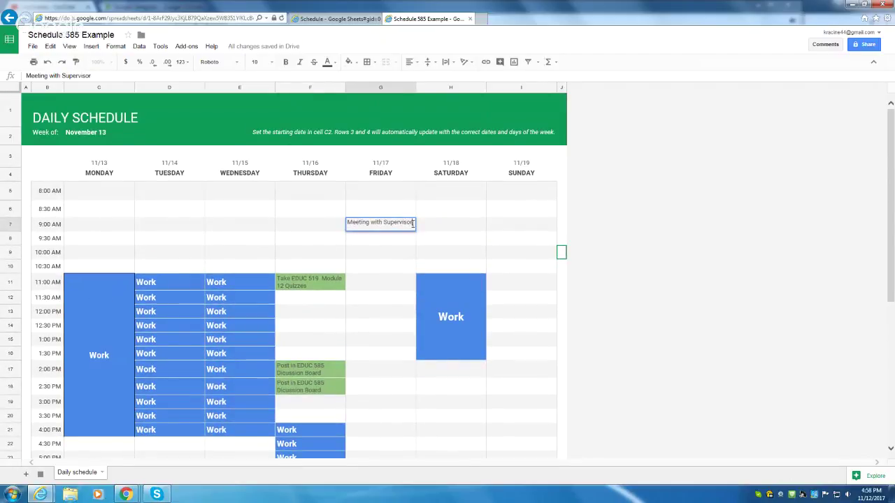
left_click_drag(414, 222, 348, 223)
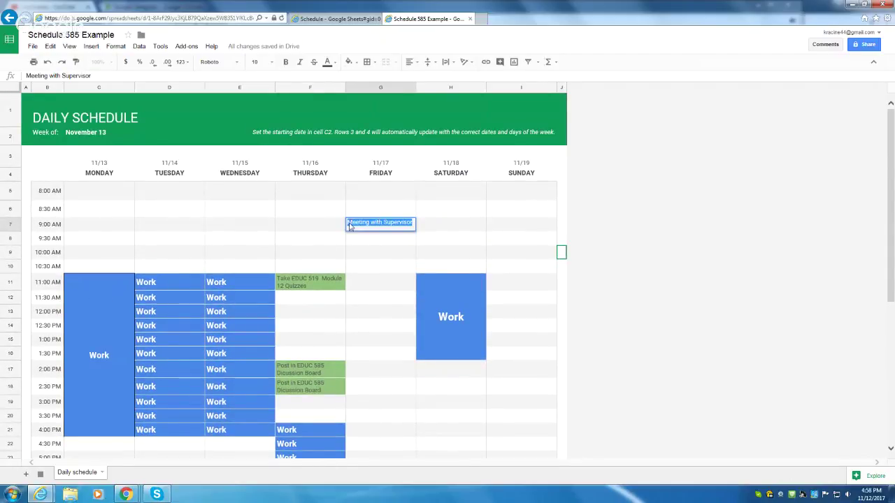
left_click(327, 62)
left_click(397, 104)
left_click(441, 242)
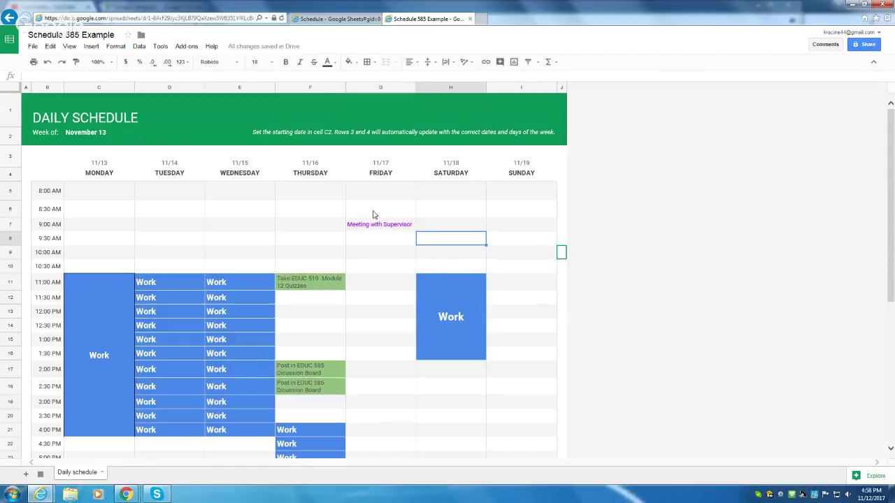
left_click(122, 117)
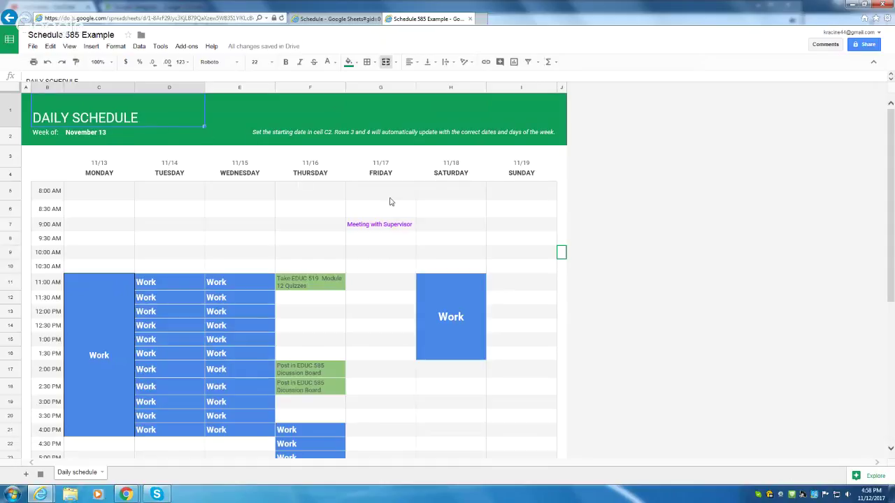
left_click(462, 216)
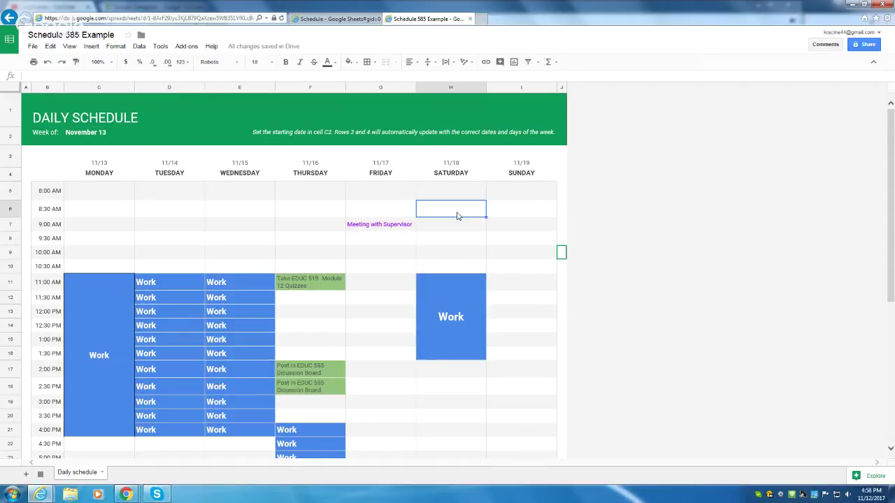
scroll(454, 218, "down", 3)
scroll(444, 223, "down", 3)
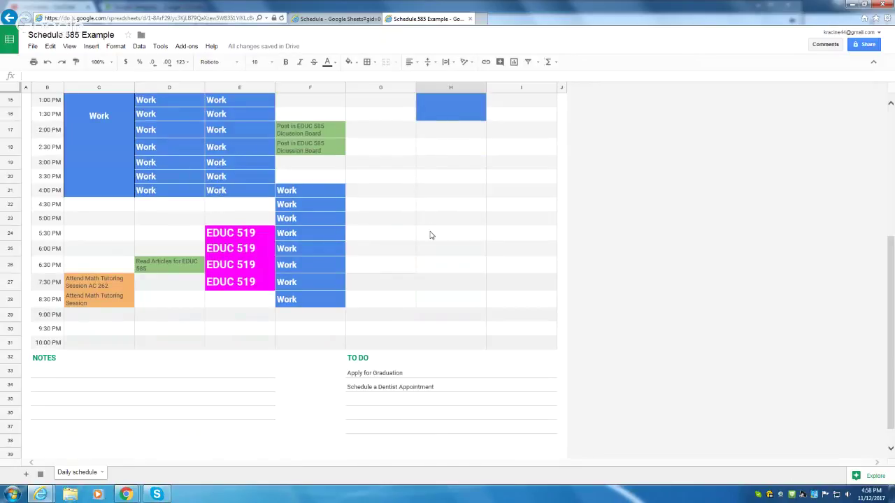
scroll(425, 235, "up", 2)
Preview the current sheet's landscape printout with the scale set to Fit to height, and leave the print settings without printing.
left_click(33, 46)
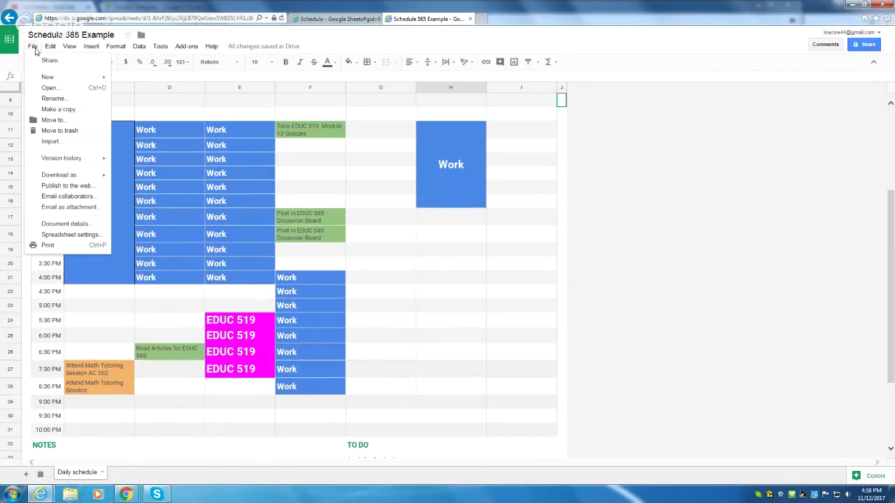
mouse_move(63, 159)
left_click(67, 246)
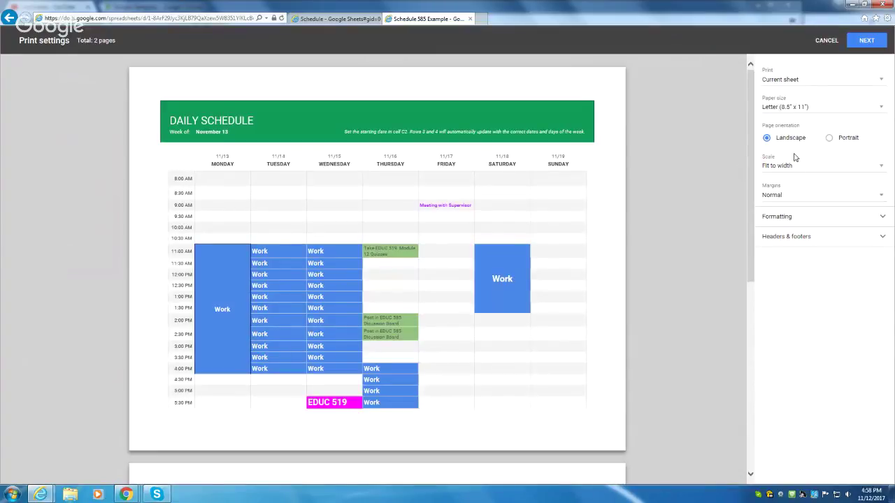
scroll(436, 319, "down", 5)
scroll(436, 319, "up", 6)
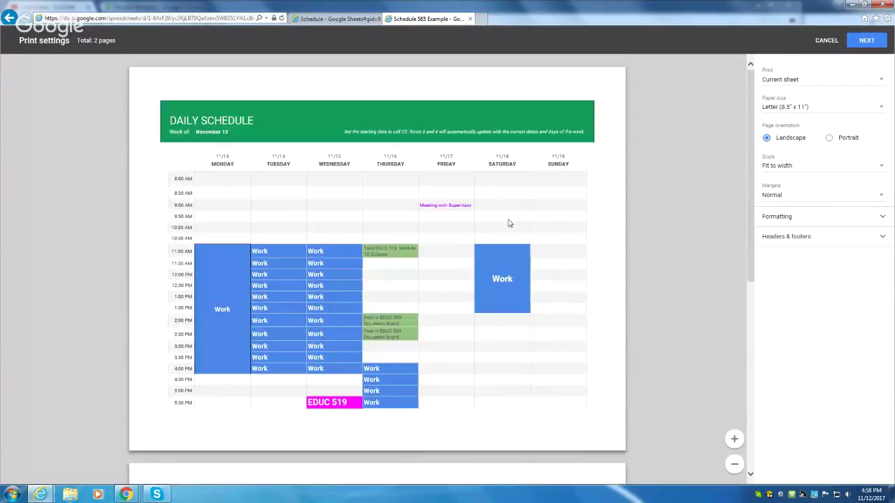
left_click(796, 168)
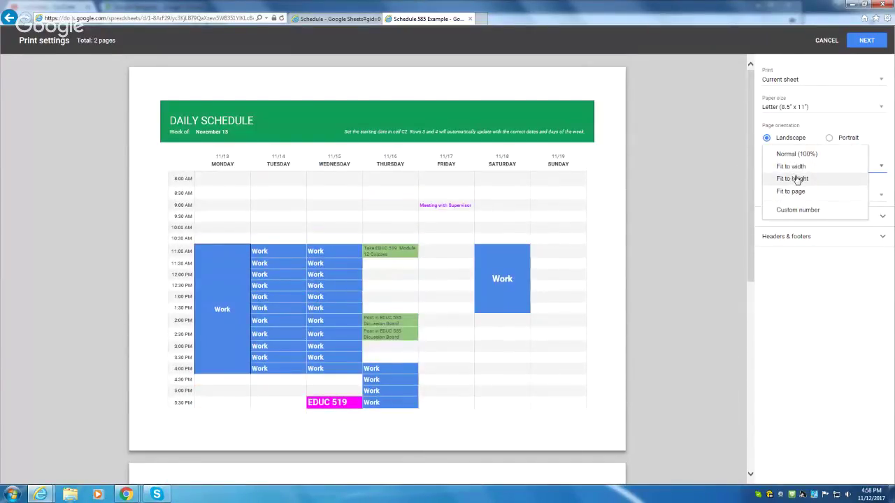
left_click(797, 179)
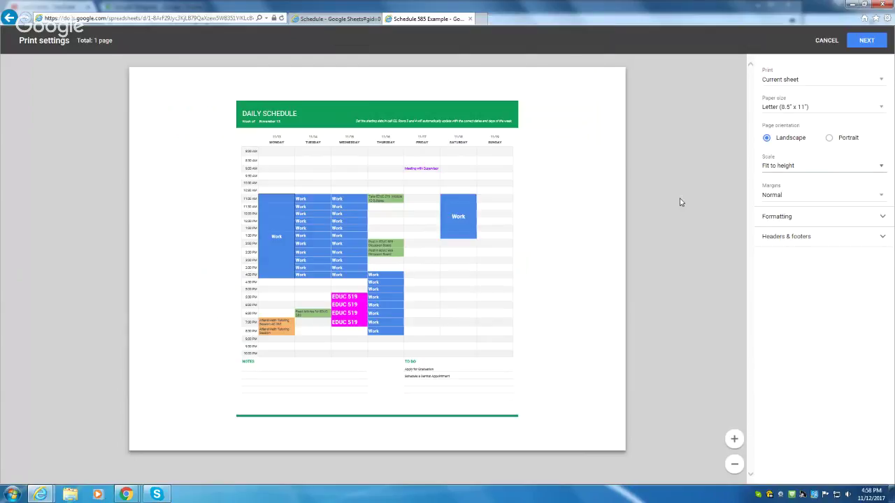
left_click(819, 43)
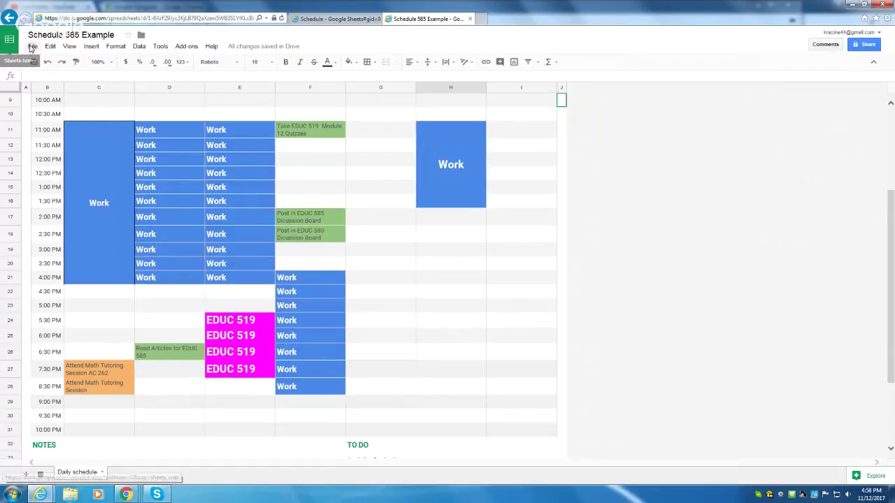
left_click(32, 46)
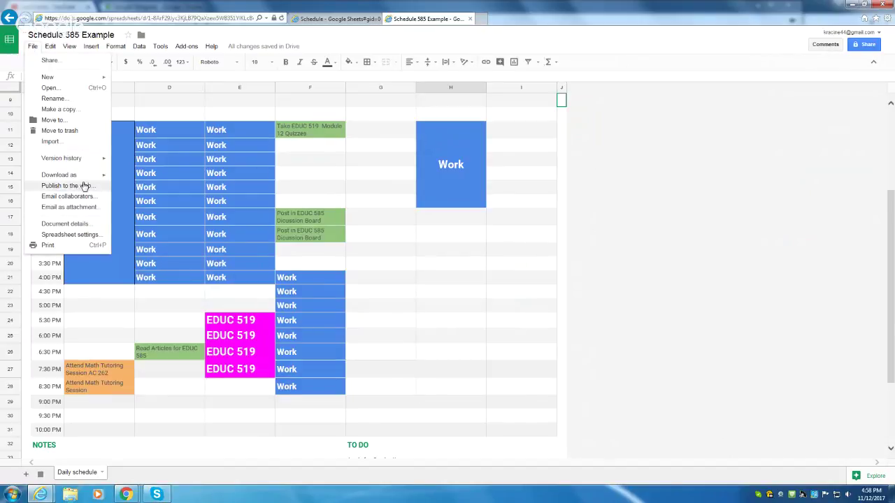
mouse_move(84, 180)
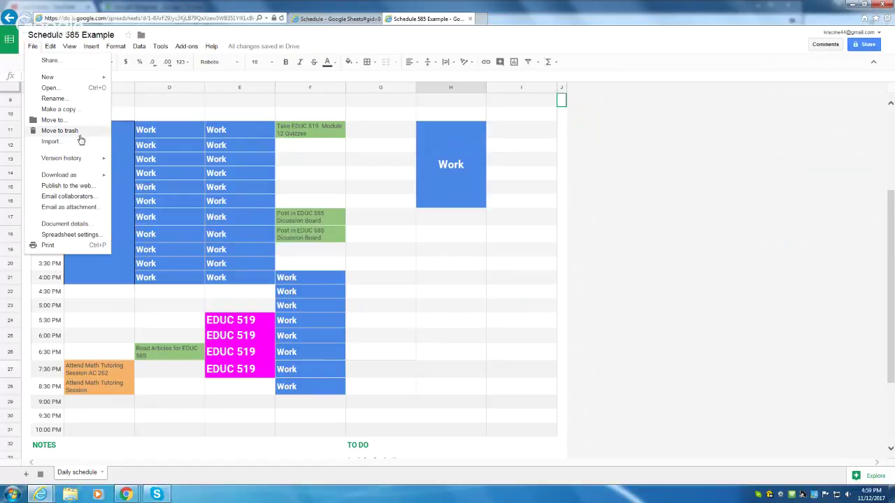
mouse_move(65, 79)
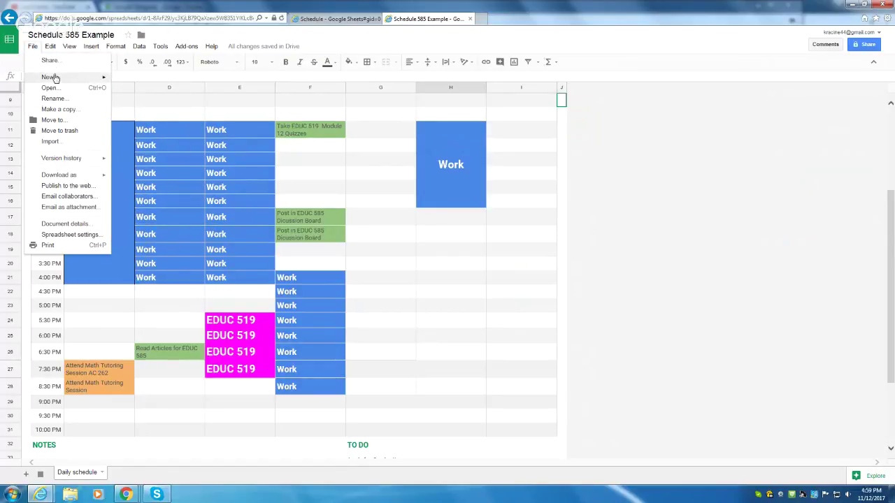
left_click(616, 240)
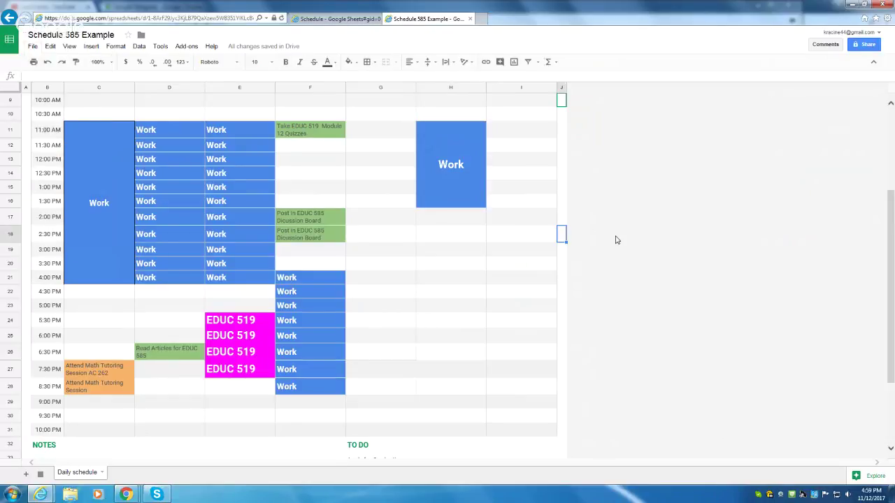
Extend the first to-do item to read "Apply for Graduation--- By November 20th via Gullnet".
scroll(136, 391, "down", 3)
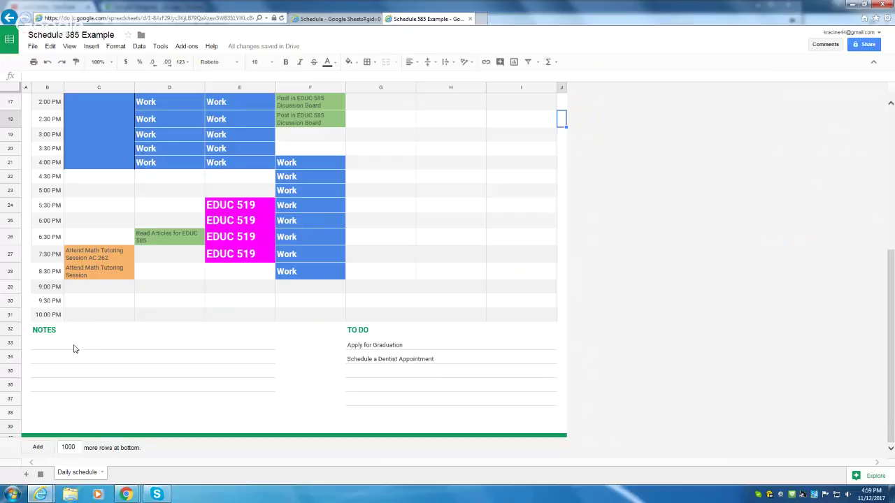
left_click(375, 359)
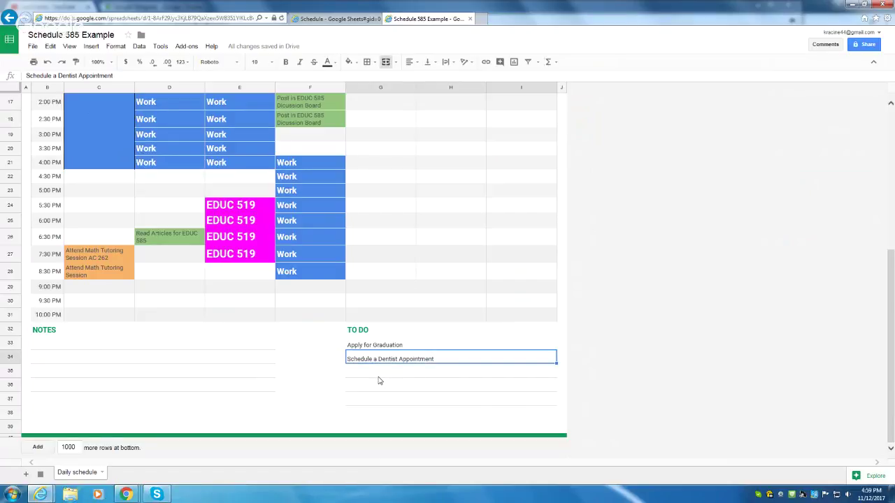
left_click(375, 371)
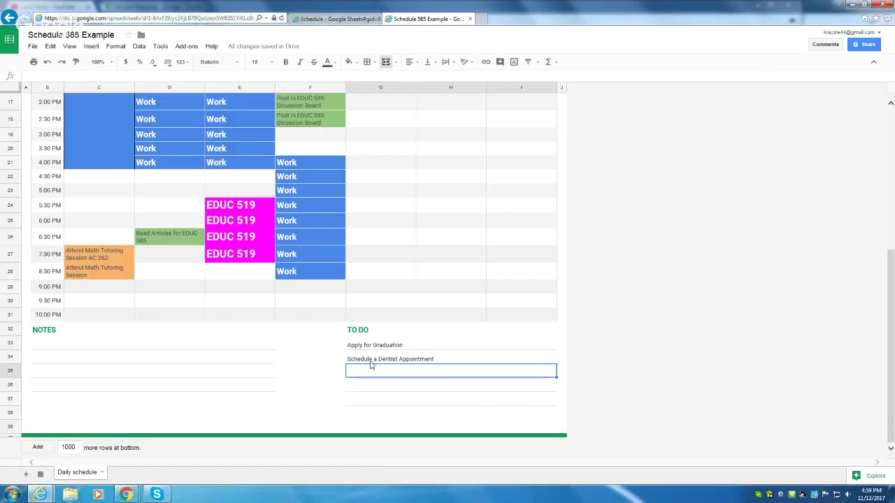
left_click(369, 417)
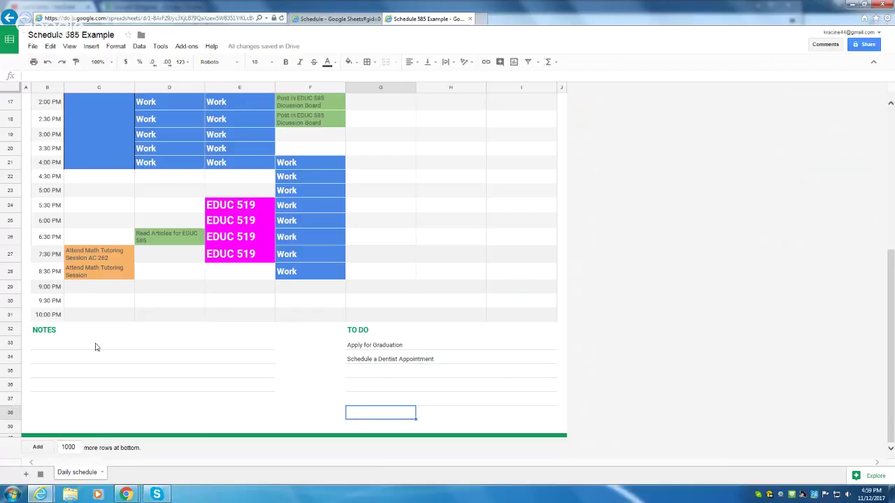
key("Left")
key("Left")
key("Left")
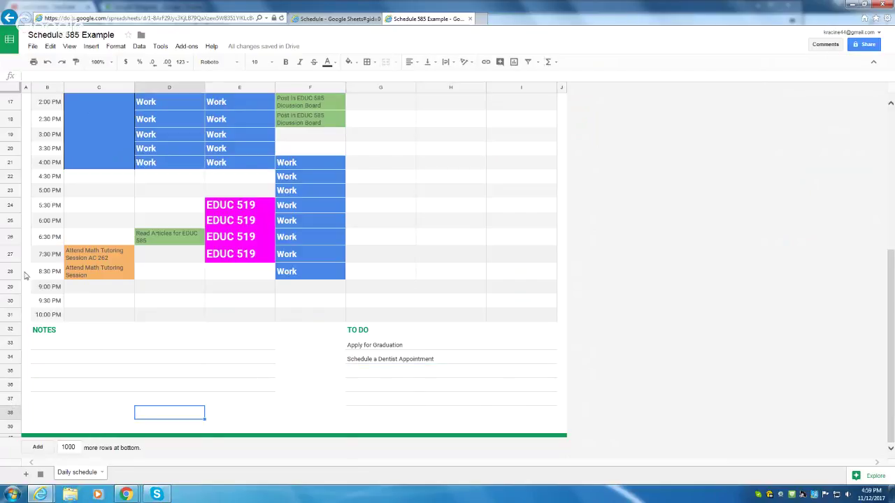
left_click(395, 362)
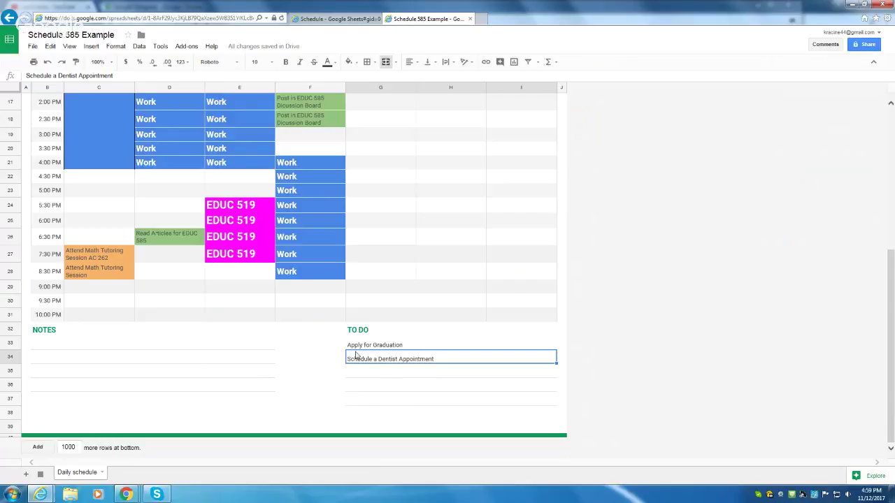
left_click(409, 346)
double_click(404, 342)
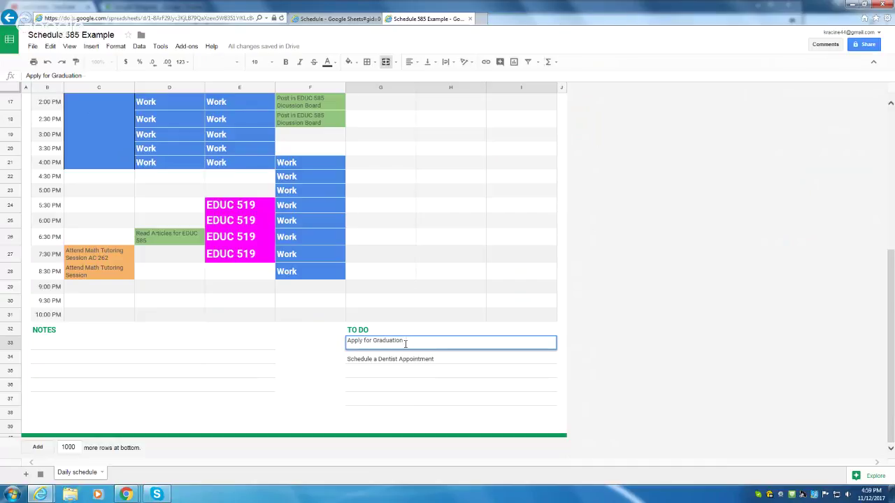
type("-- By Novembe")
type("r 20th via Gu")
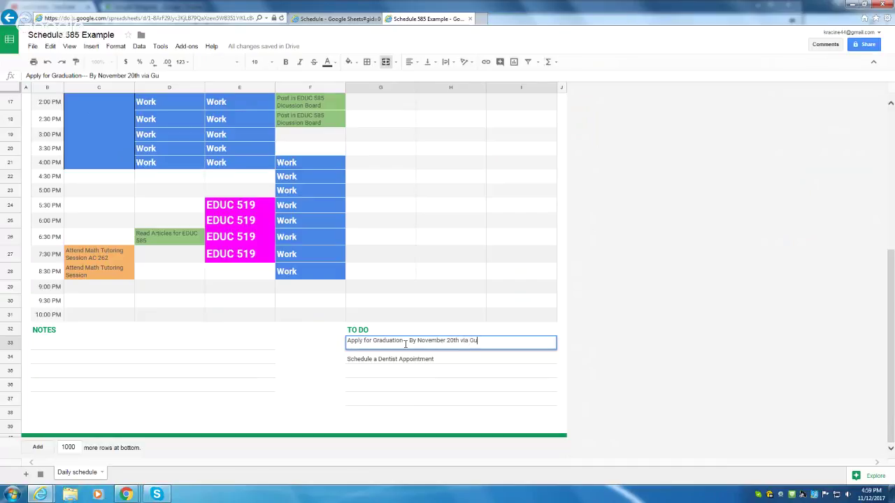
type("llnet")
left_click(388, 375)
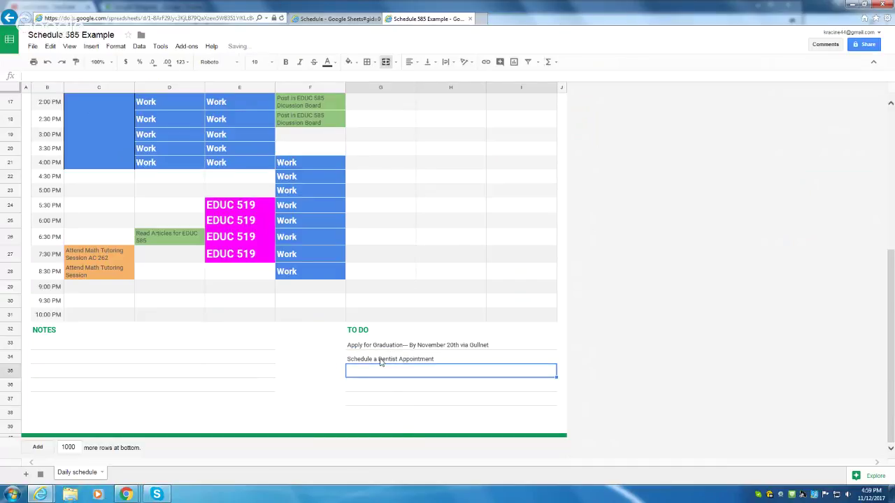
left_click(381, 361)
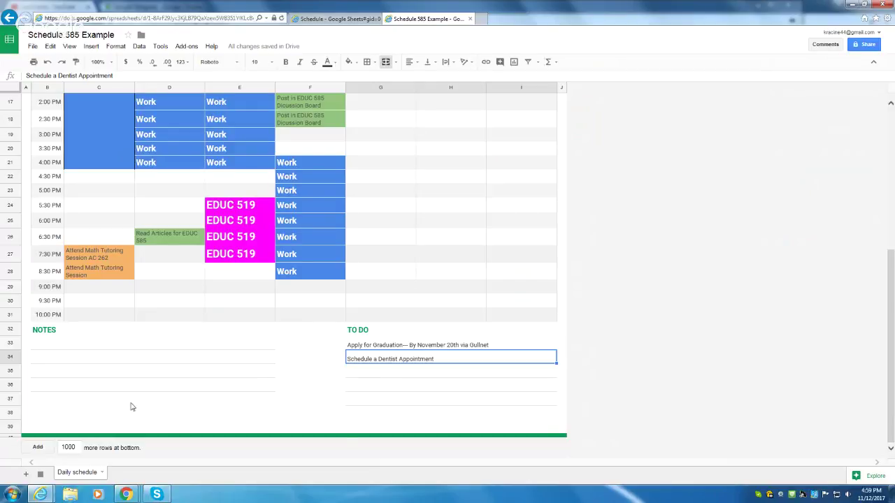
Add an outer border around Saturday's merged Work block from 11:00 AM to 1:30 PM.
scroll(192, 377, "up", 5)
scroll(189, 363, "up", 1)
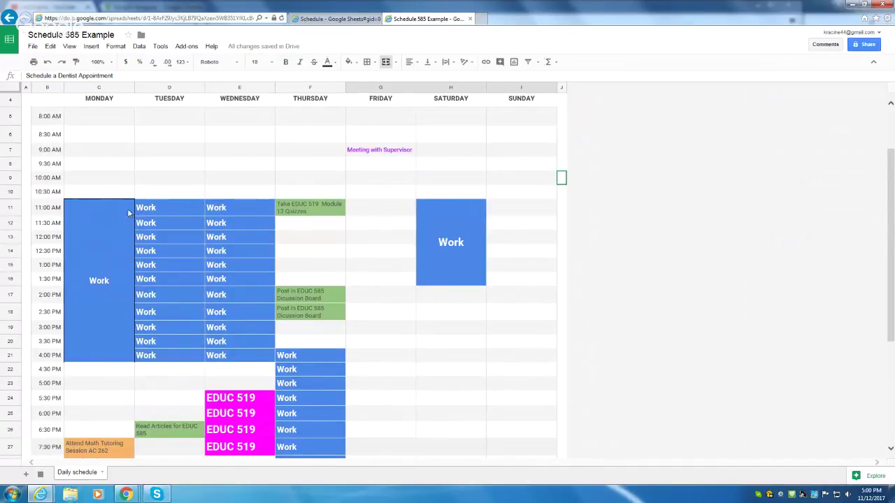
left_click(464, 203)
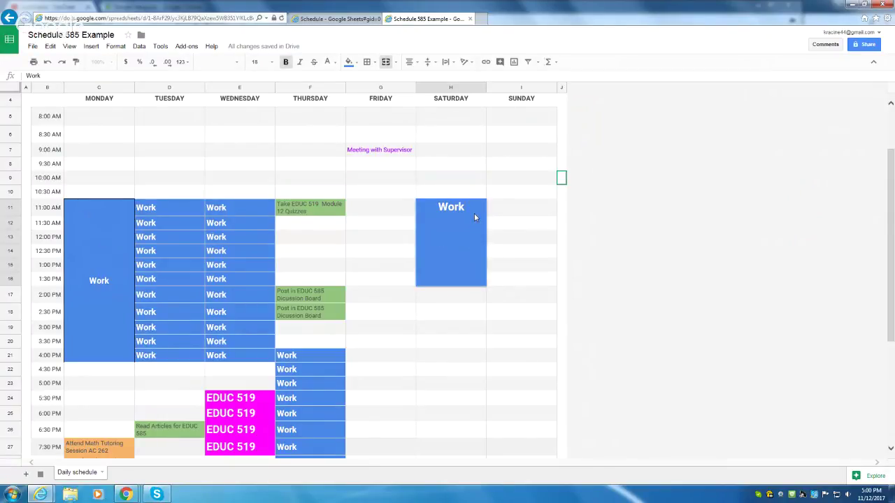
left_click(373, 63)
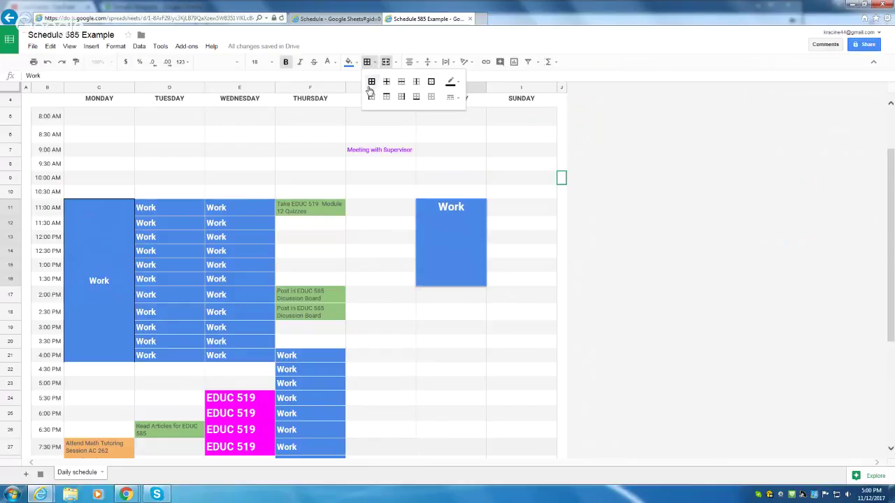
left_click(432, 85)
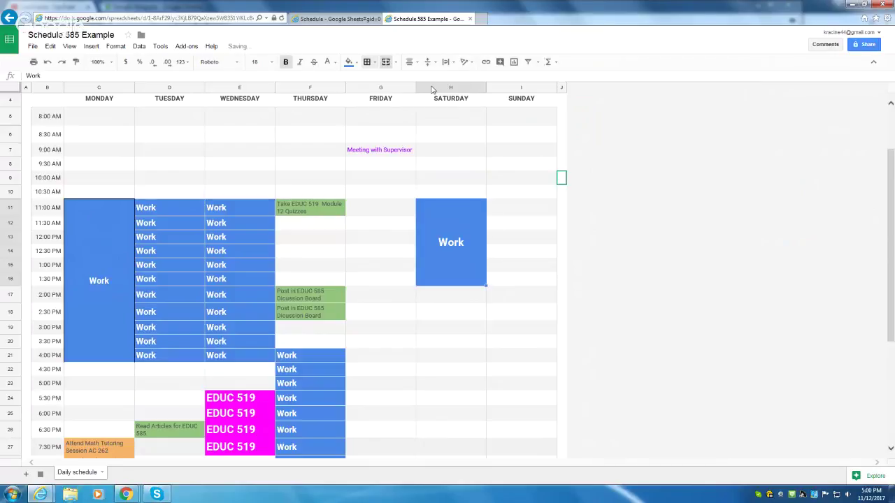
left_click(501, 337)
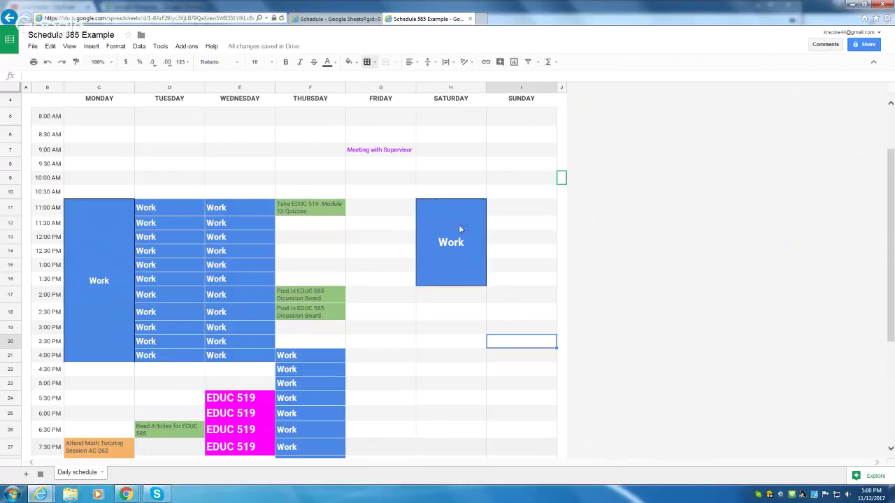
left_click(454, 205)
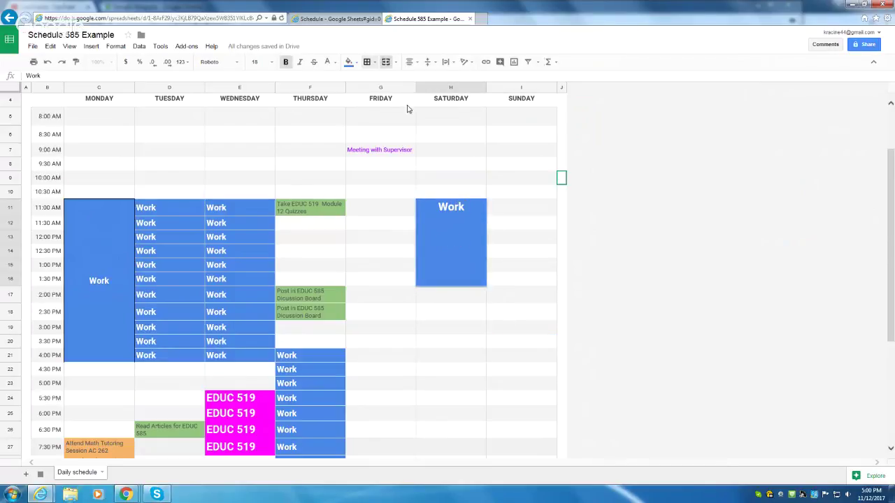
left_click(391, 64)
left_click(367, 63)
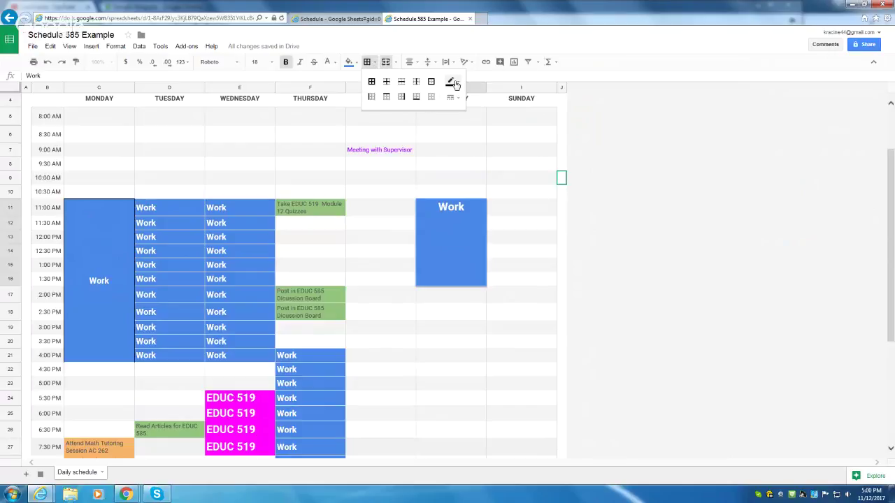
left_click(452, 83)
left_click(451, 97)
left_click(452, 98)
left_click(466, 134)
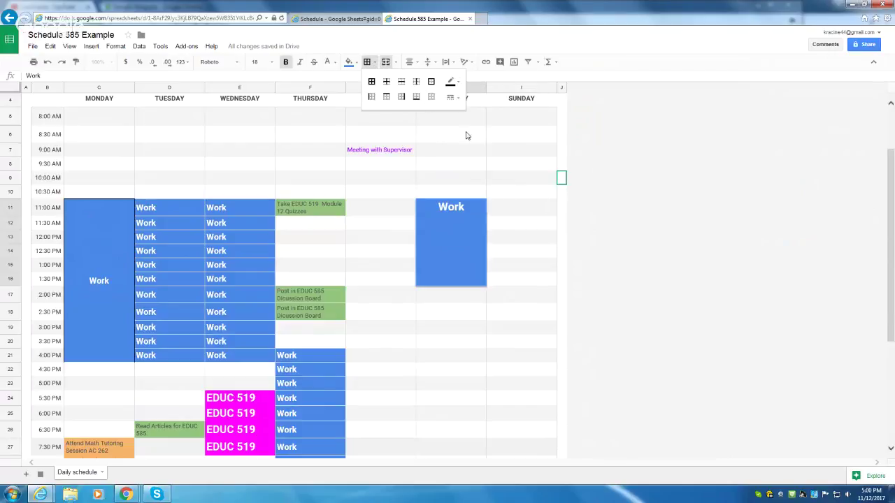
left_click(459, 330)
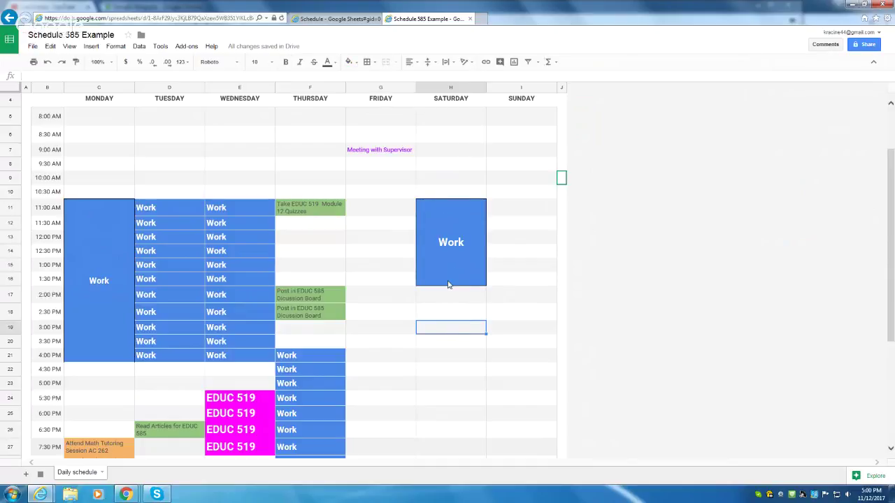
left_click(450, 283)
left_click(433, 197)
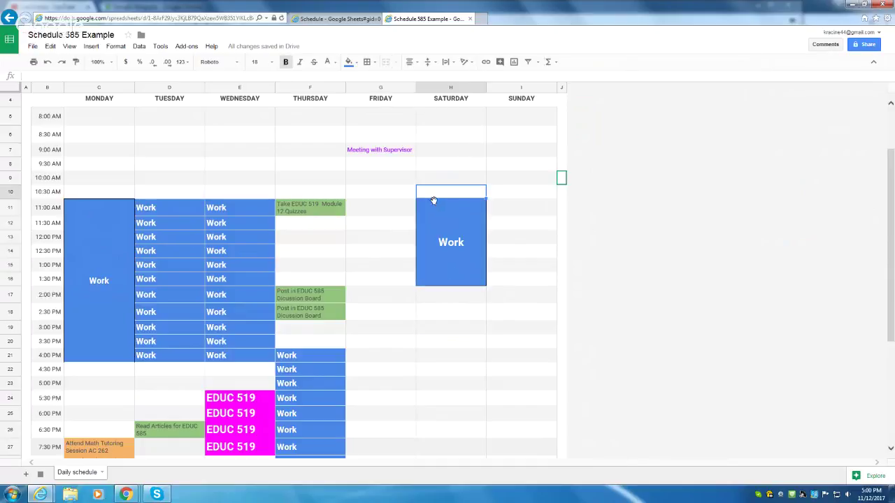
left_click(433, 203)
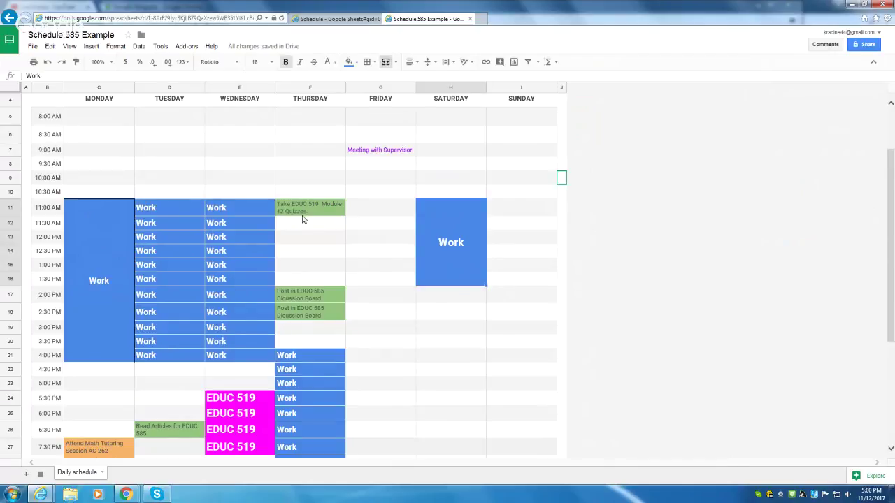
scroll(303, 218, "up", 3)
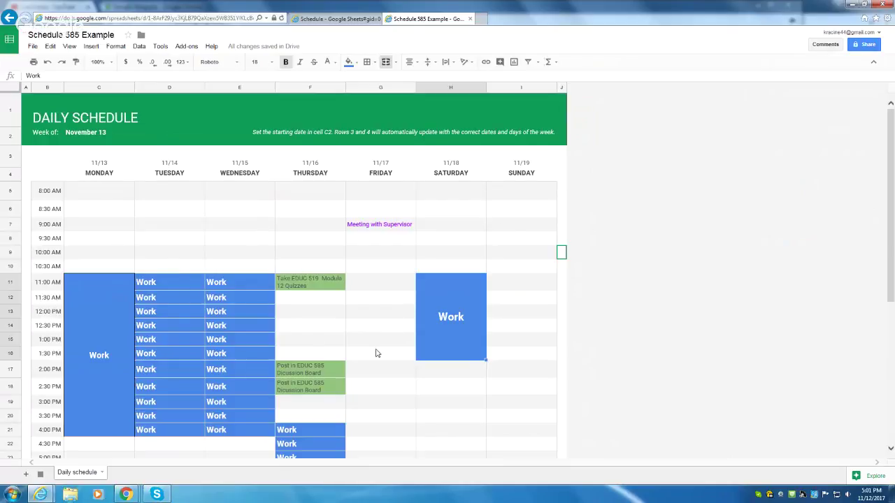
scroll(65, 319, "down", 1)
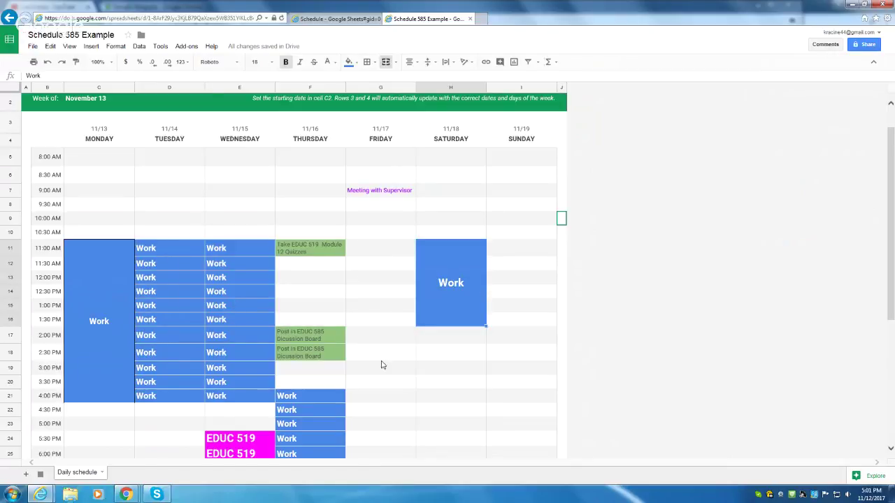
scroll(382, 364, "down", 3)
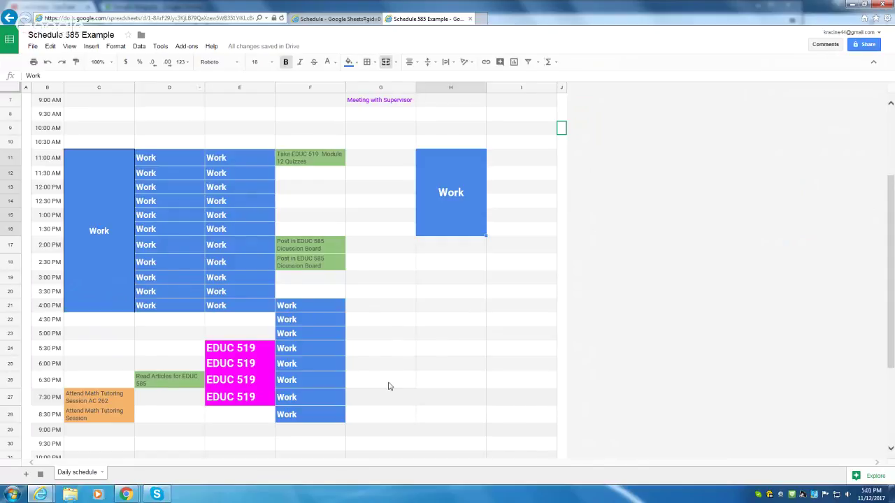
scroll(323, 385, "up", 3)
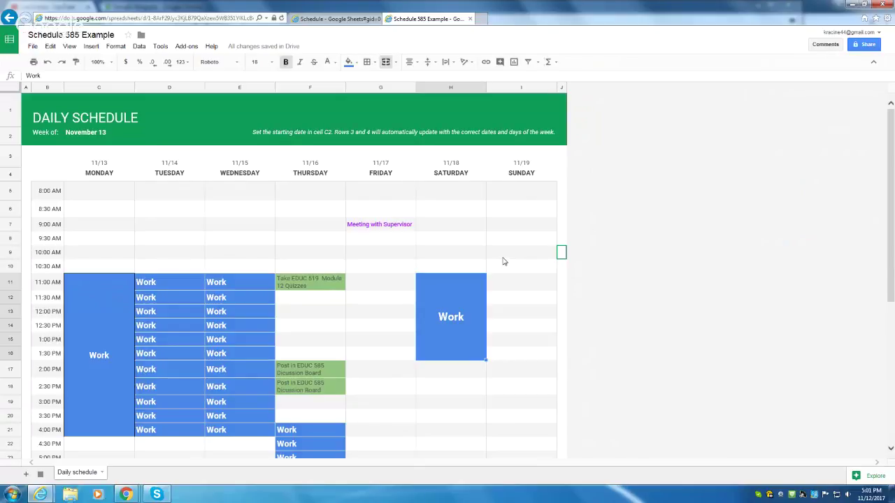
Review the finished weekly schedule from the date header down to the Notes and To Do sections.
scroll(503, 261, "down", 1)
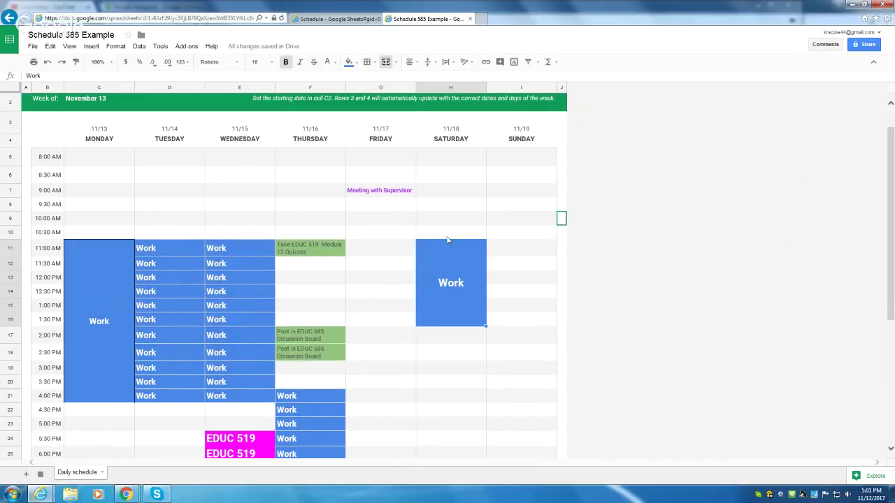
scroll(452, 262, "down", 5)
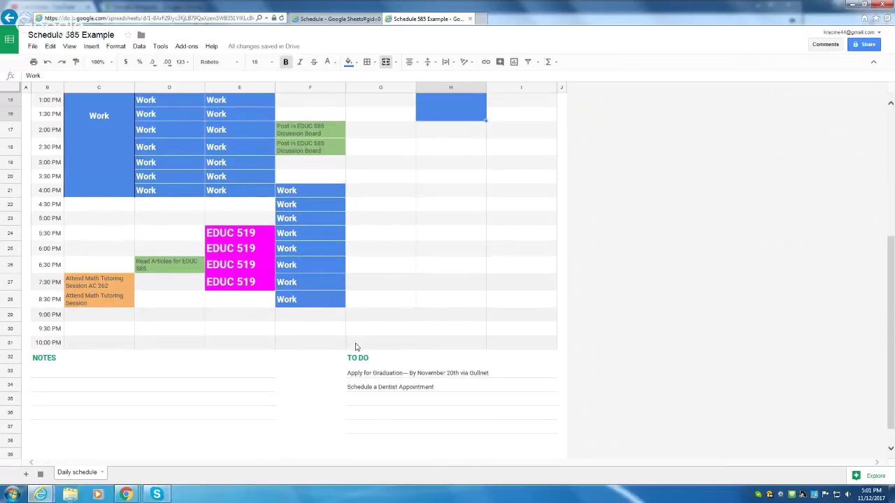
scroll(355, 346, "down", 1)
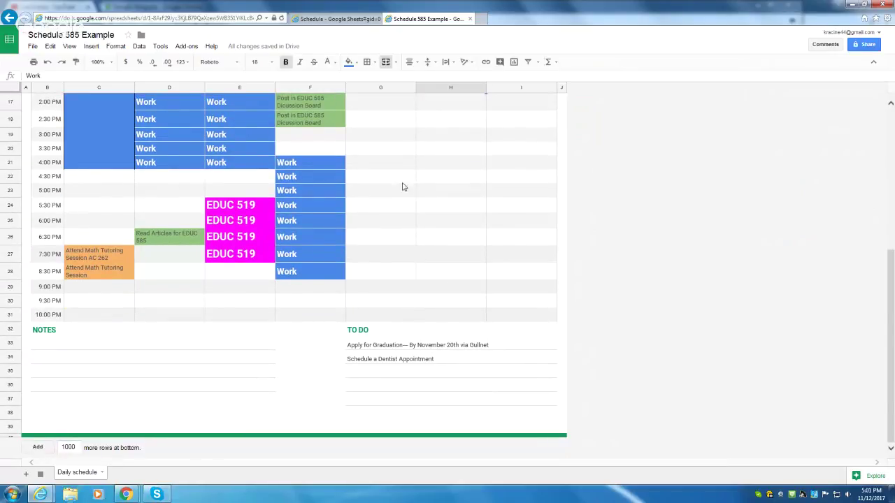
scroll(449, 151, "up", 4)
scroll(449, 159, "up", 2)
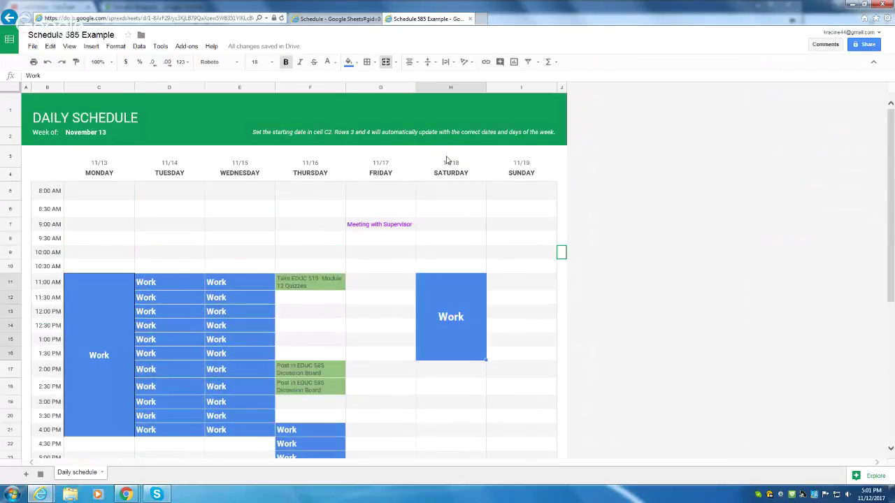
Look up the option for copying the file in the blank Schedule template, then return to the Schedule 585 Example spreadsheet.
left_click(328, 19)
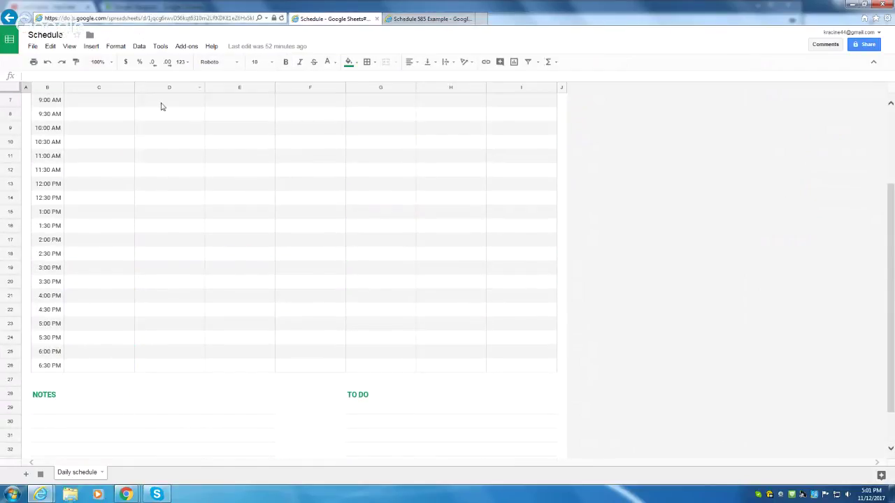
scroll(160, 112, "up", 2)
left_click(32, 46)
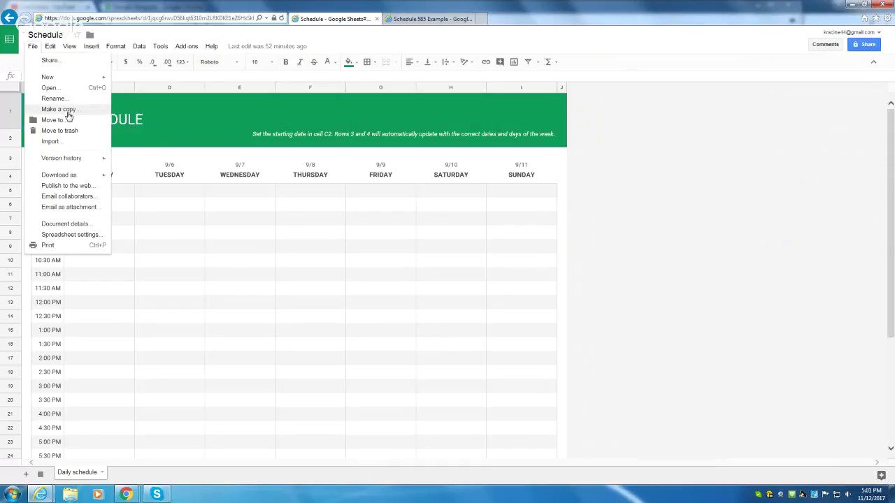
left_click(428, 19)
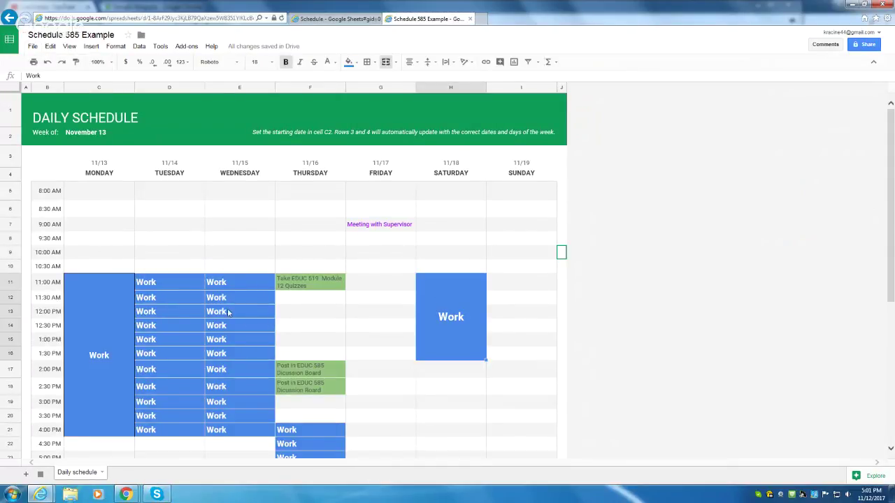
Examine the week's starting date in C2, Friday's free time slots, and the color-coded activities through the evening rows.
left_click(91, 135)
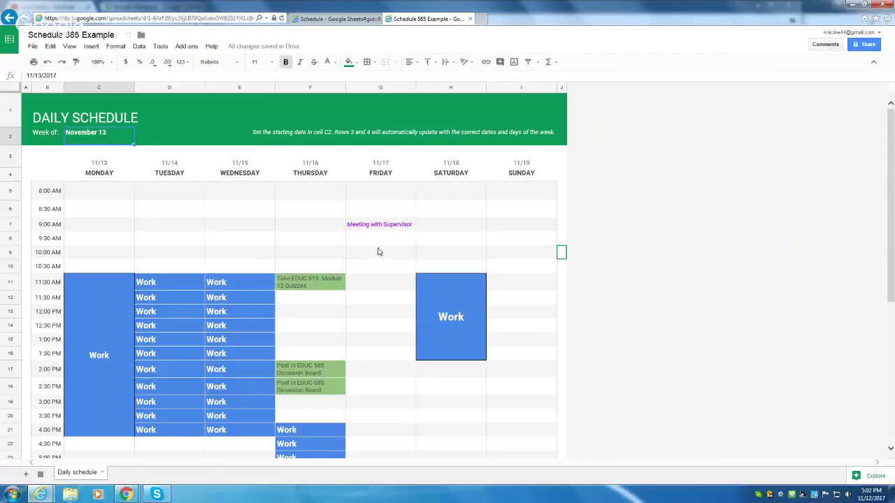
left_click(414, 369)
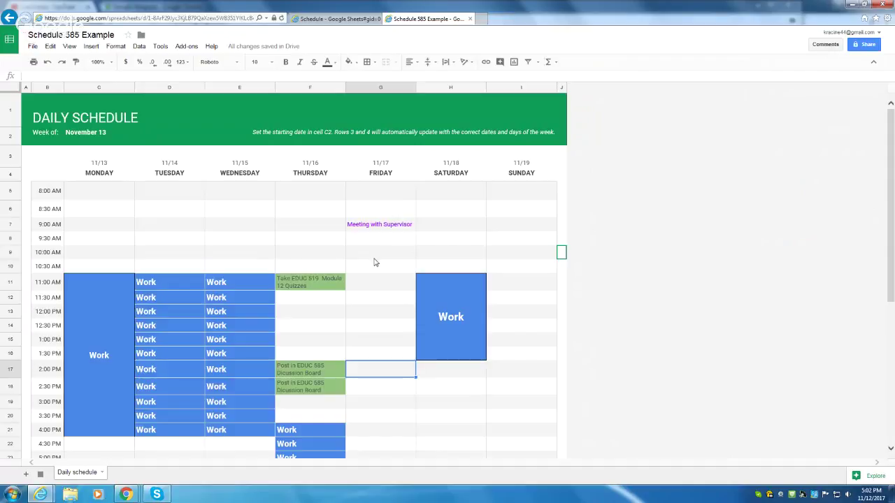
left_click(375, 256)
scroll(375, 262, "down", 1)
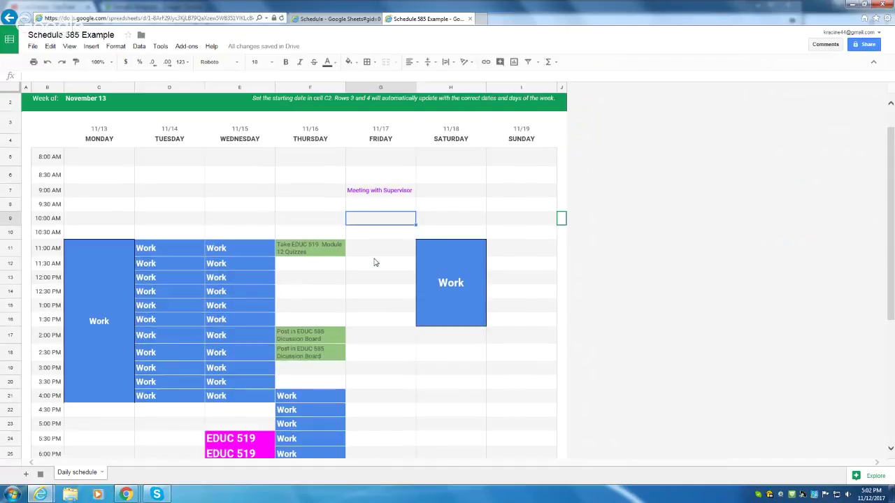
scroll(375, 263, "down", 4)
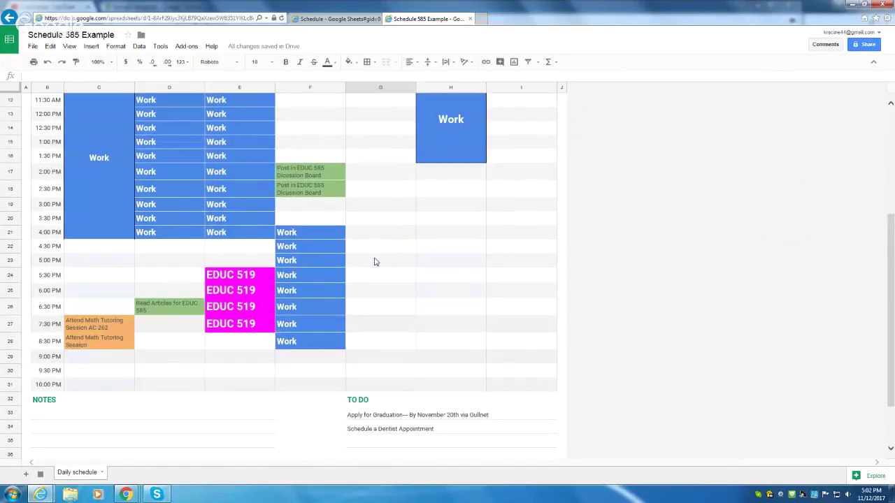
scroll(374, 261, "up", 1)
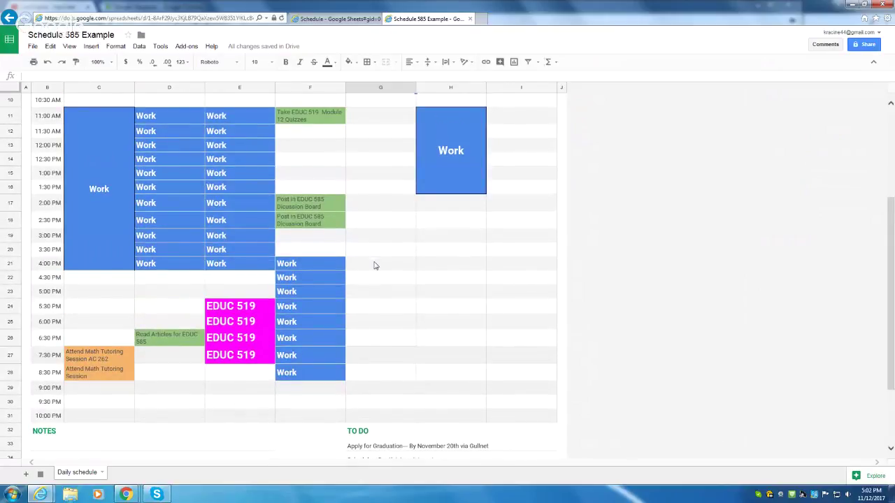
scroll(349, 288, "up", 3)
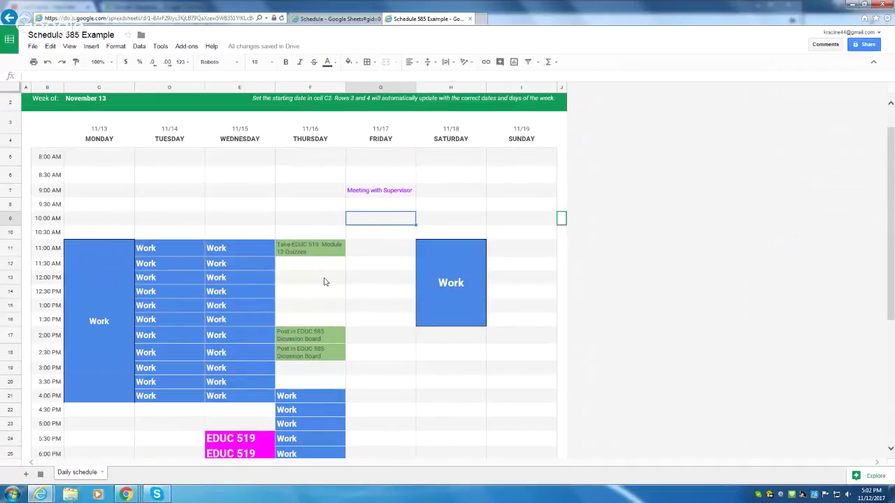
scroll(322, 276, "down", 2)
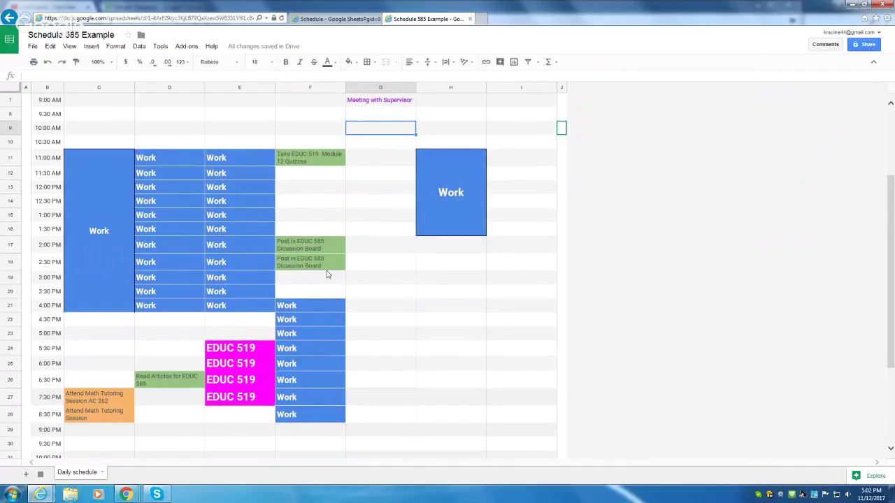
scroll(361, 266, "down", 2)
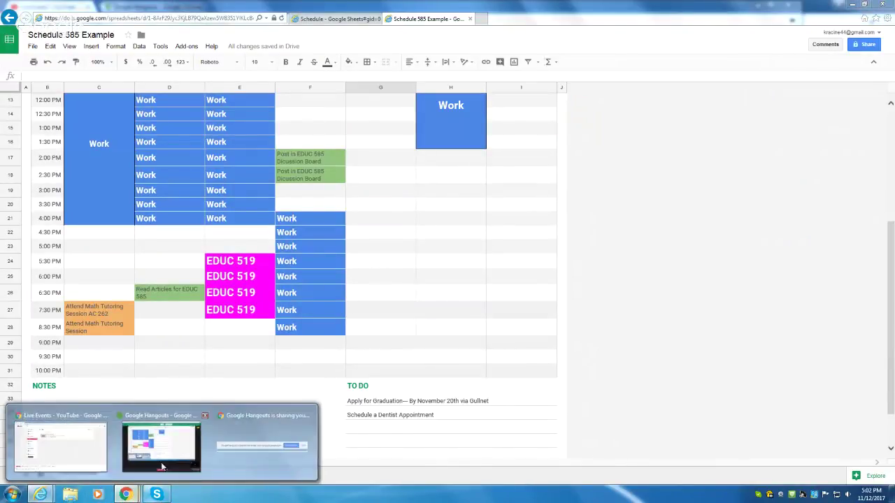
left_click(176, 447)
left_click(439, 452)
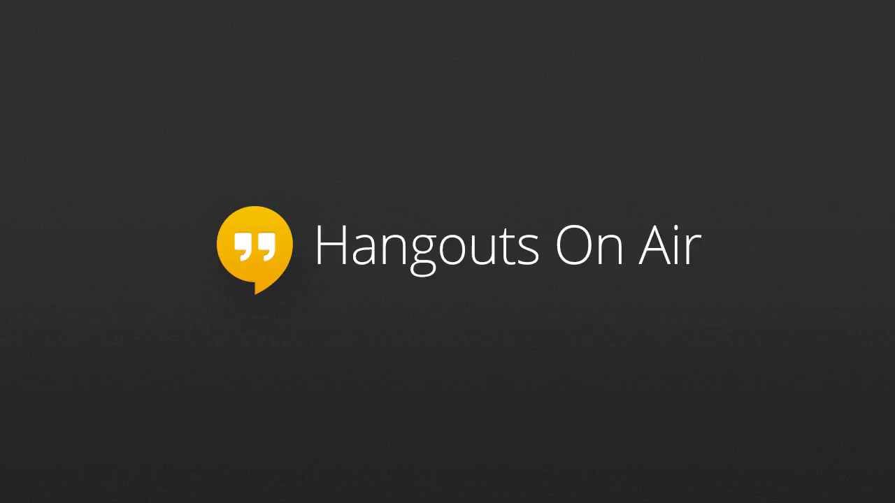